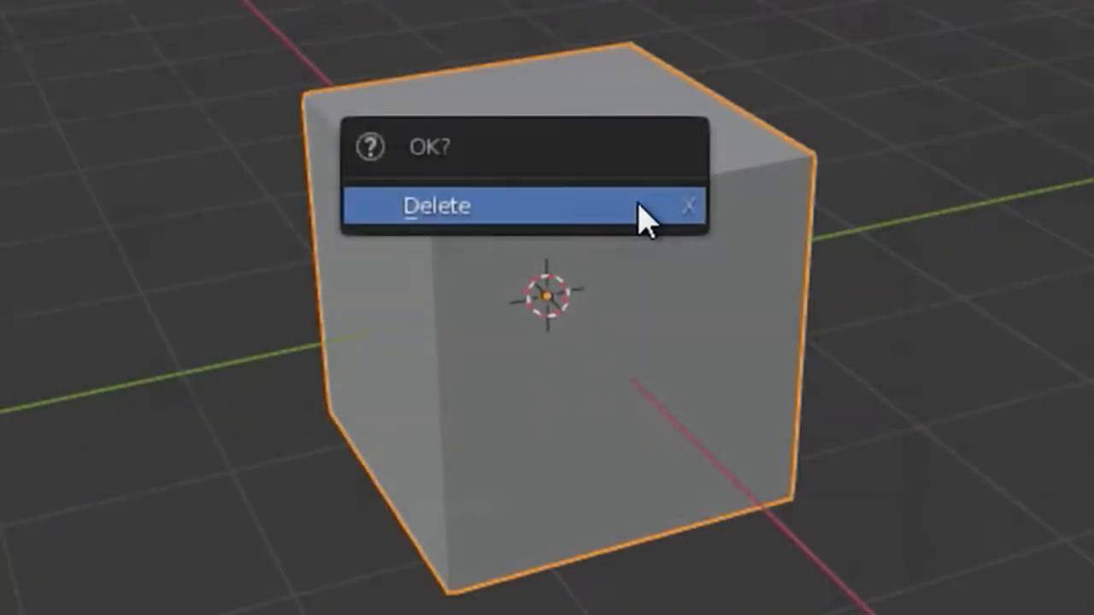
Step: Enable the Screencast Keys overlay for the 3D viewport
key(shift+a)
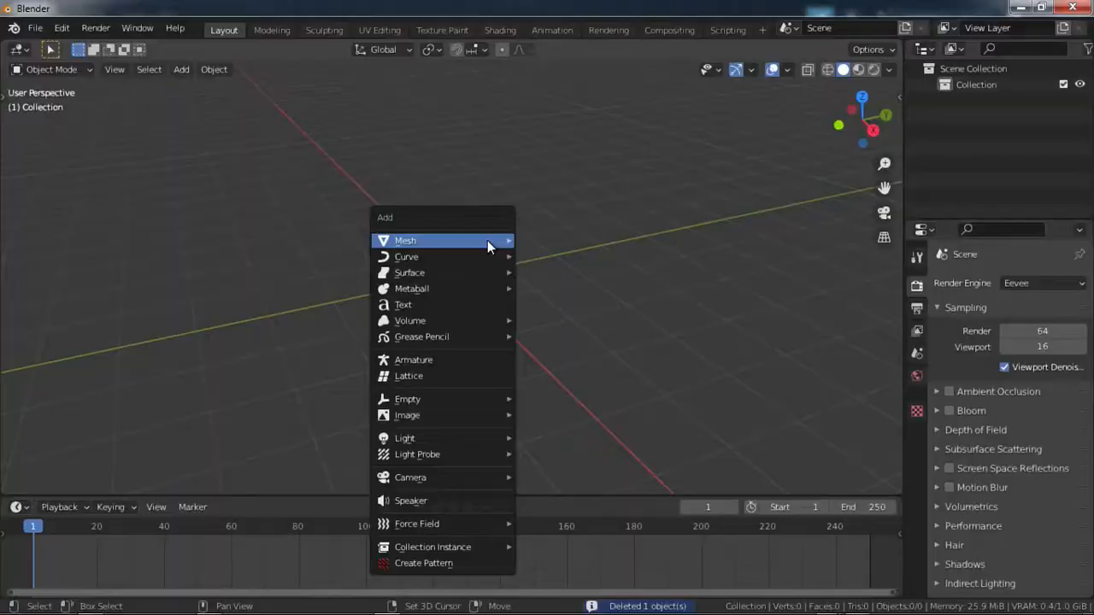
key(Escape)
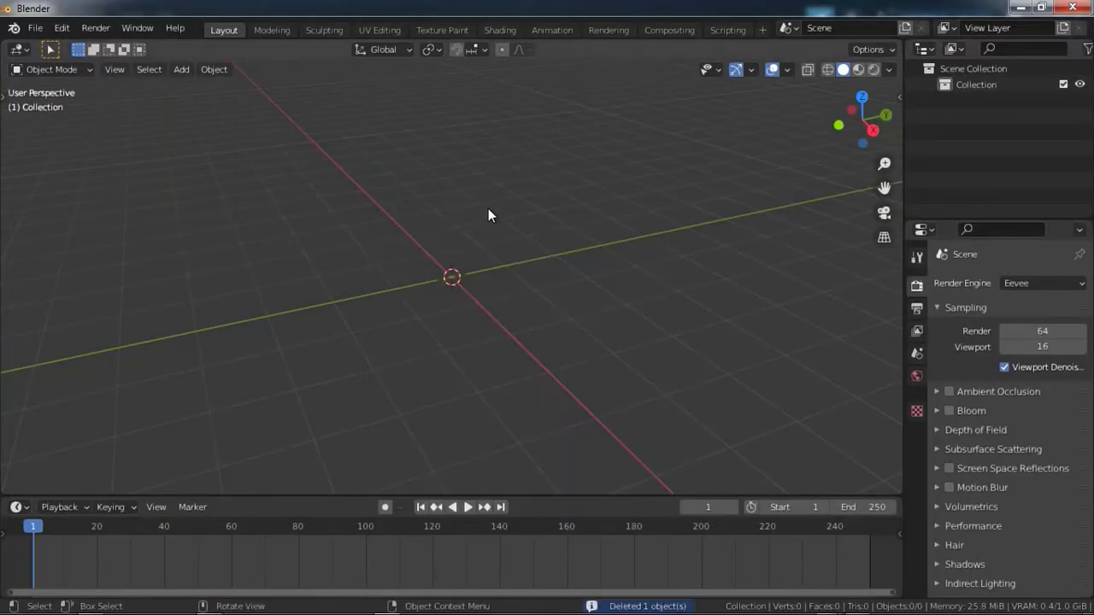
key(n)
click(896, 284)
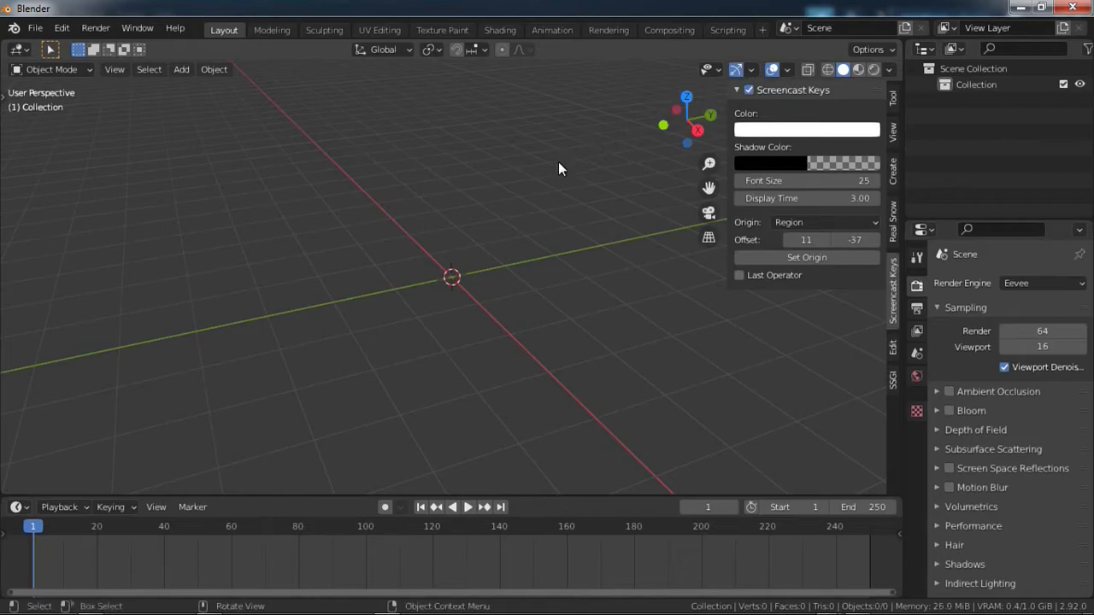
key(n)
key(shift+a)
mouse_move(524, 191)
key(Escape)
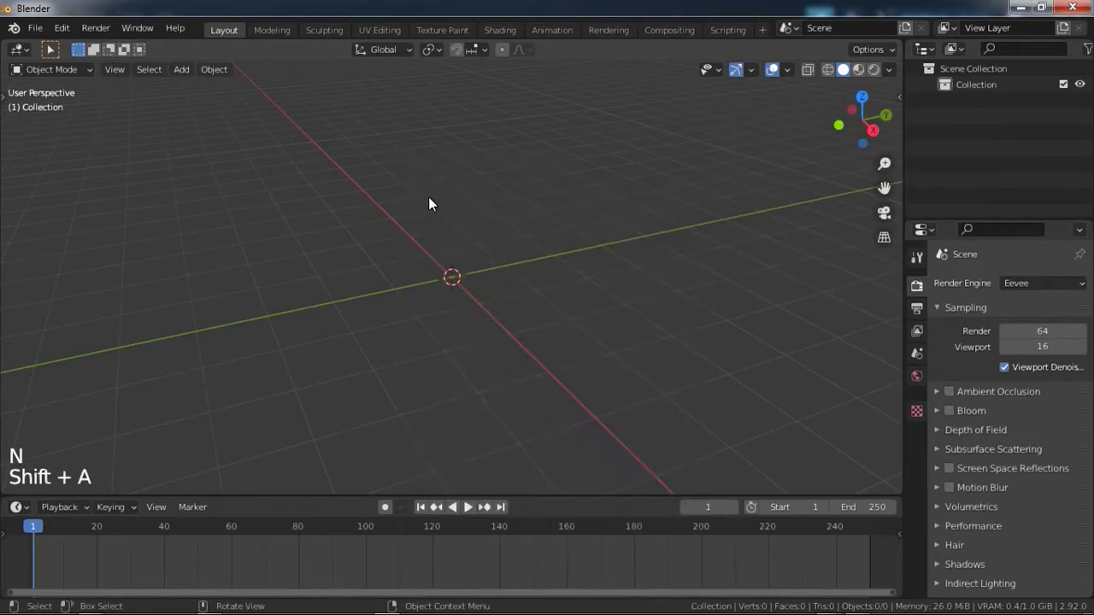
Step: Add a single-bone armature at the origin of the empty scene
key(shift+a)
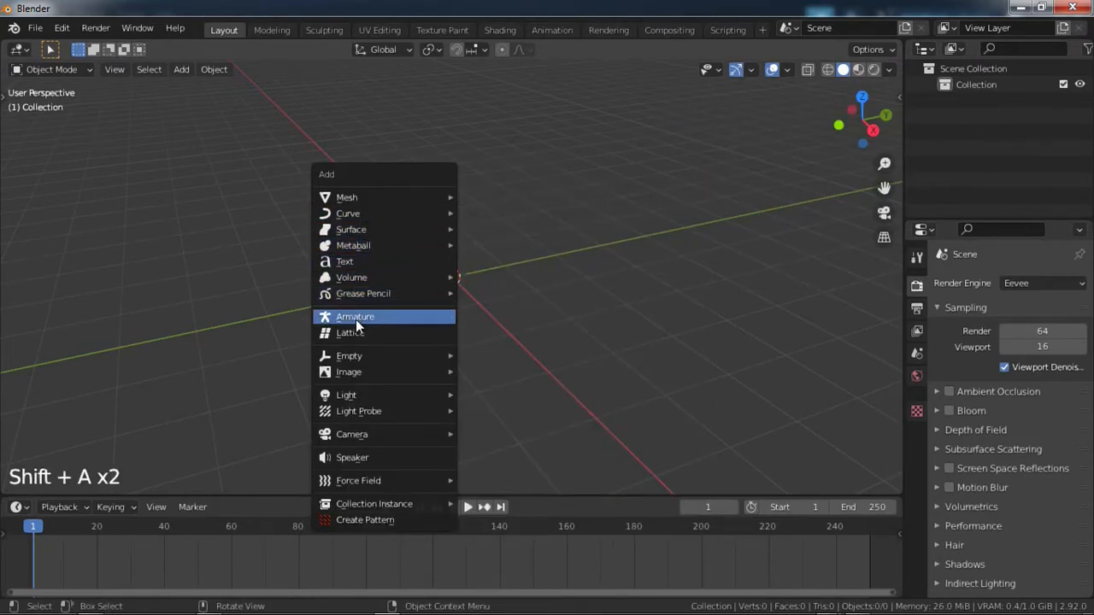
click(366, 319)
shift+middle_drag(366, 320, 419, 322)
middle_drag(419, 322, 468, 325)
scroll(537, 287, up, 4)
shift+middle_drag(537, 287, 500, 285)
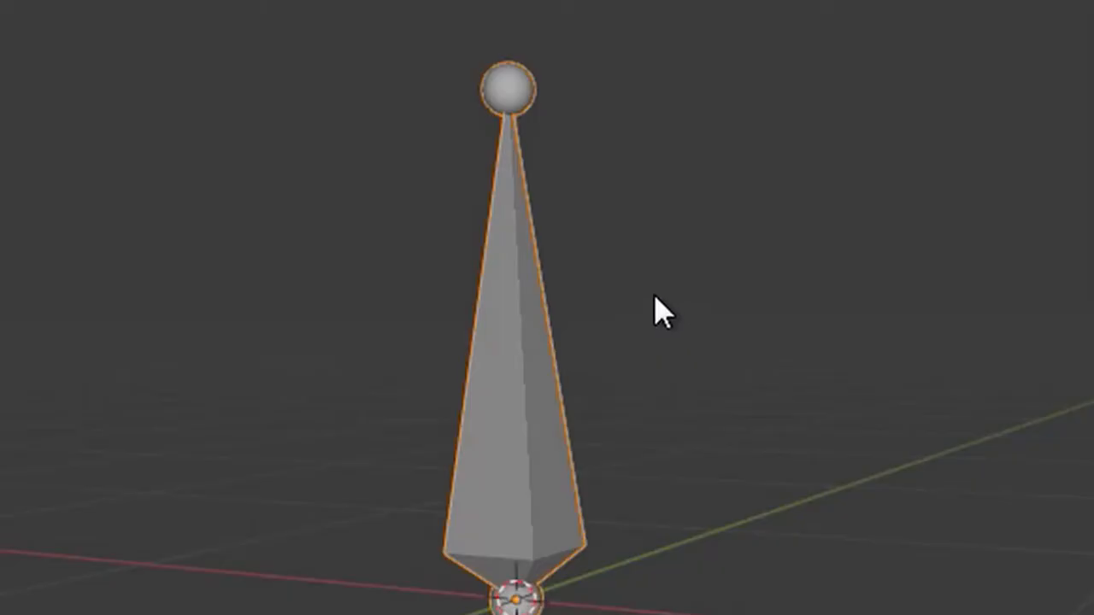
shift+middle_drag(427, 359, 453, 342)
middle_drag(453, 342, 447, 321)
scroll(447, 323, down, 1)
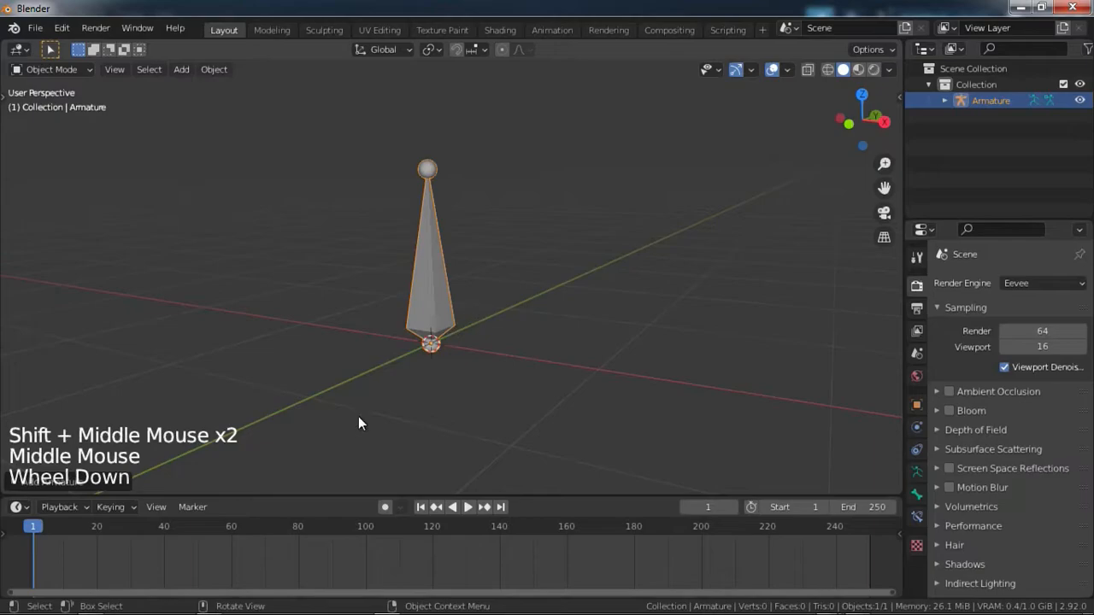
Step: Enter Edit Mode on the armature and select the bone's base joint, body and tip joint in turn
key(Tab)
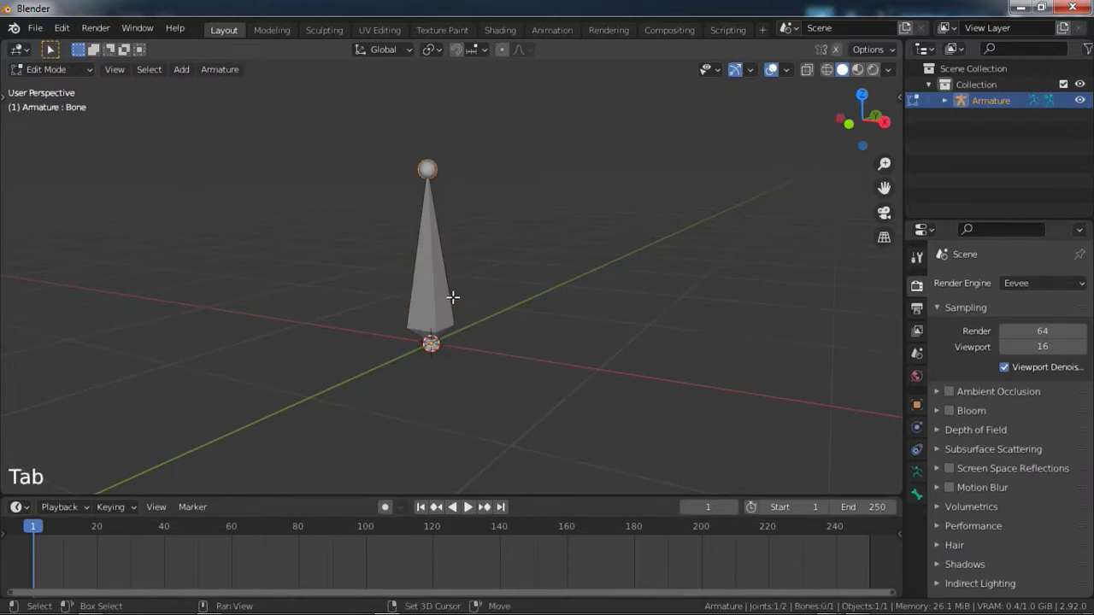
shift+middle_drag(453, 297, 449, 320)
middle_drag(449, 320, 461, 315)
scroll(459, 342, up, 2)
shift+middle_drag(459, 362, 464, 326)
click(417, 373)
click(417, 278)
click(409, 113)
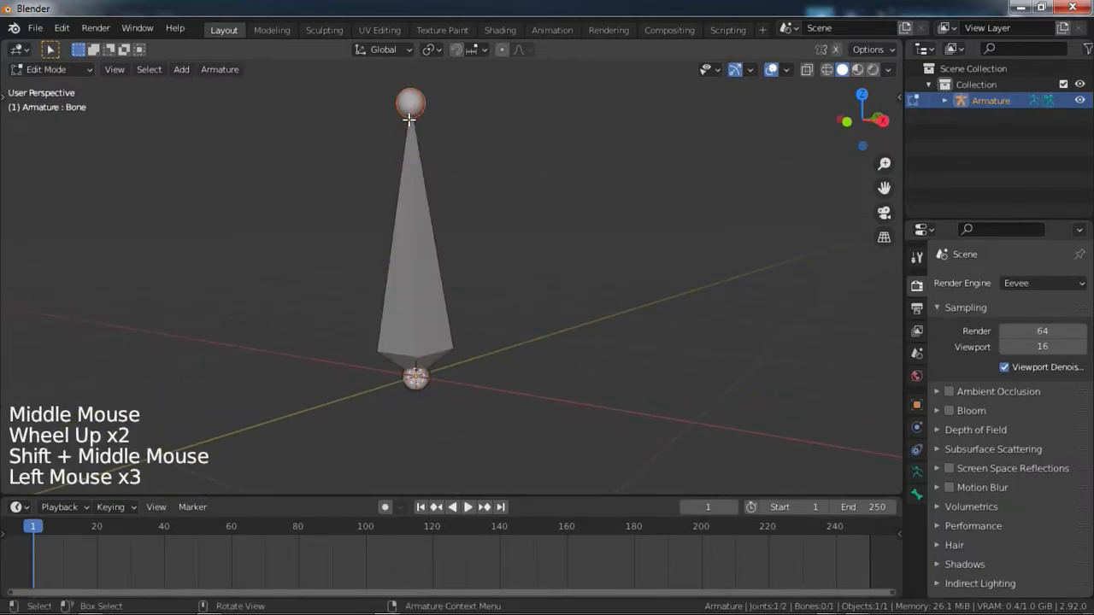
Step: Try moving the whole bone, its base joint and its tip joint separately
click(416, 343)
key(g)
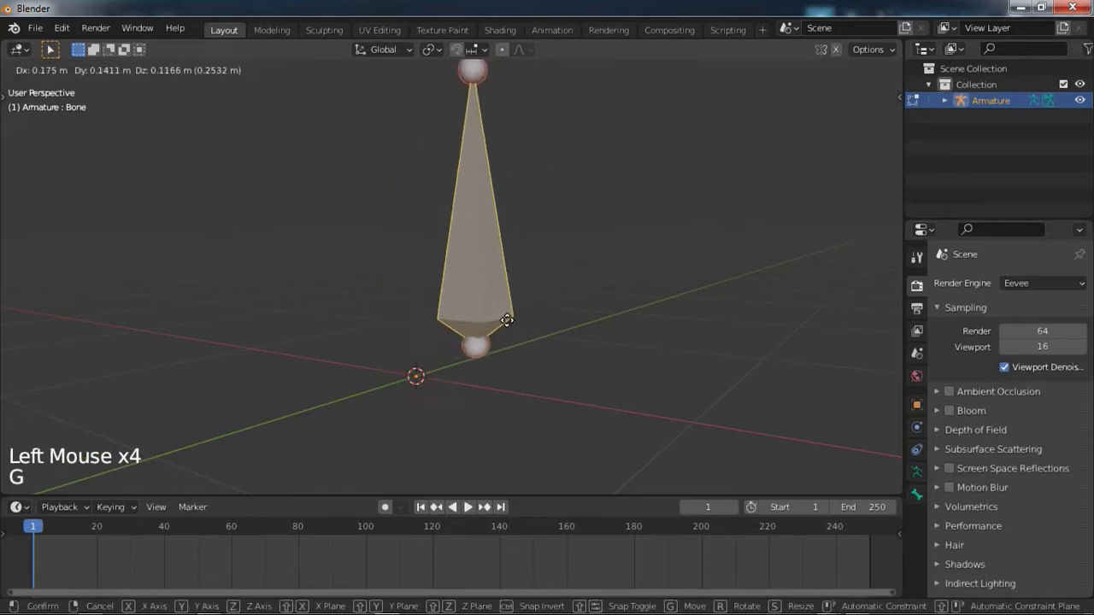
key(Escape)
click(416, 380)
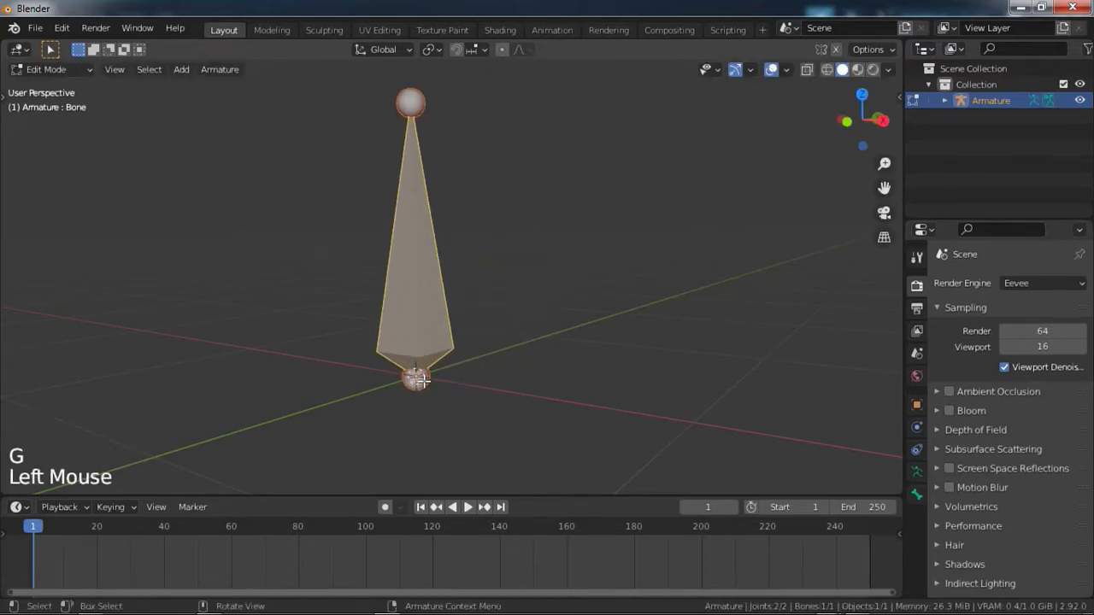
key(g)
right_click(452, 360)
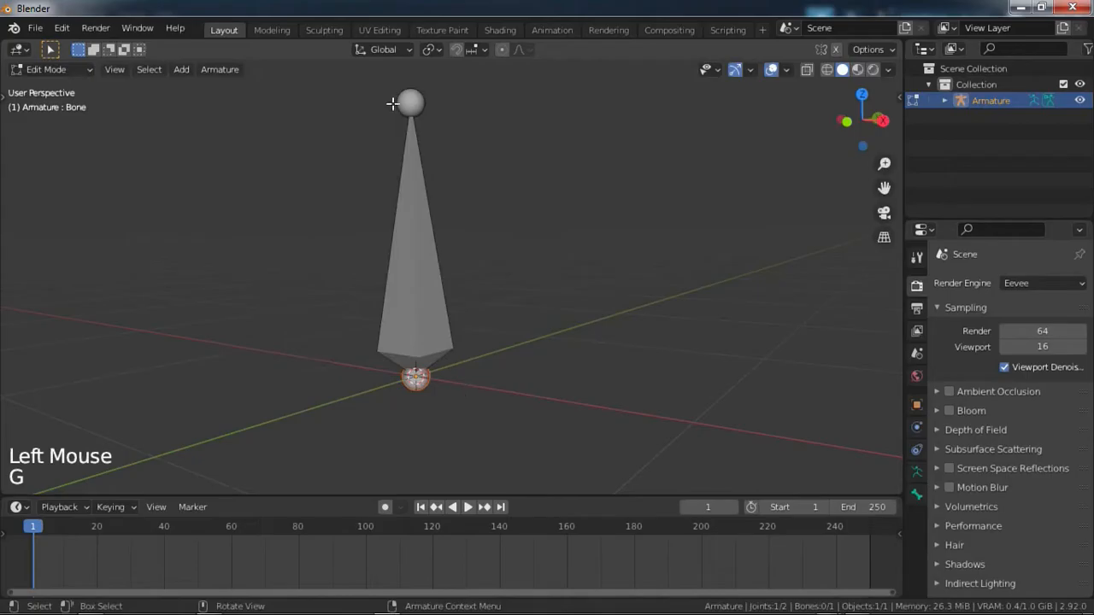
click(411, 103)
key(g)
right_click(469, 196)
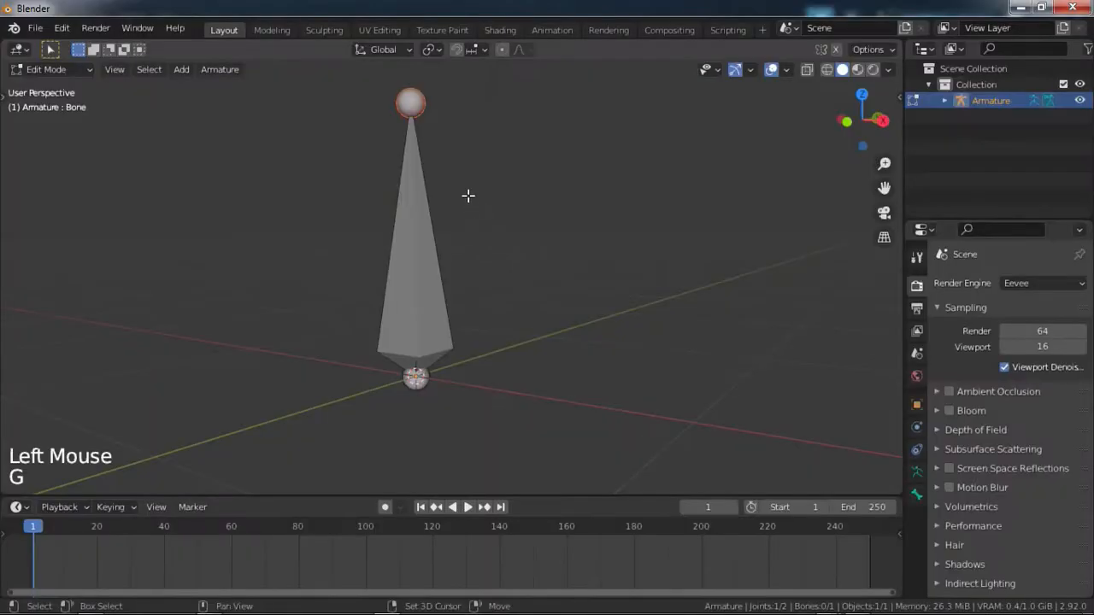
shift+middle_drag(469, 196, 402, 218)
middle_drag(402, 218, 339, 290)
shift+middle_drag(375, 354, 432, 346)
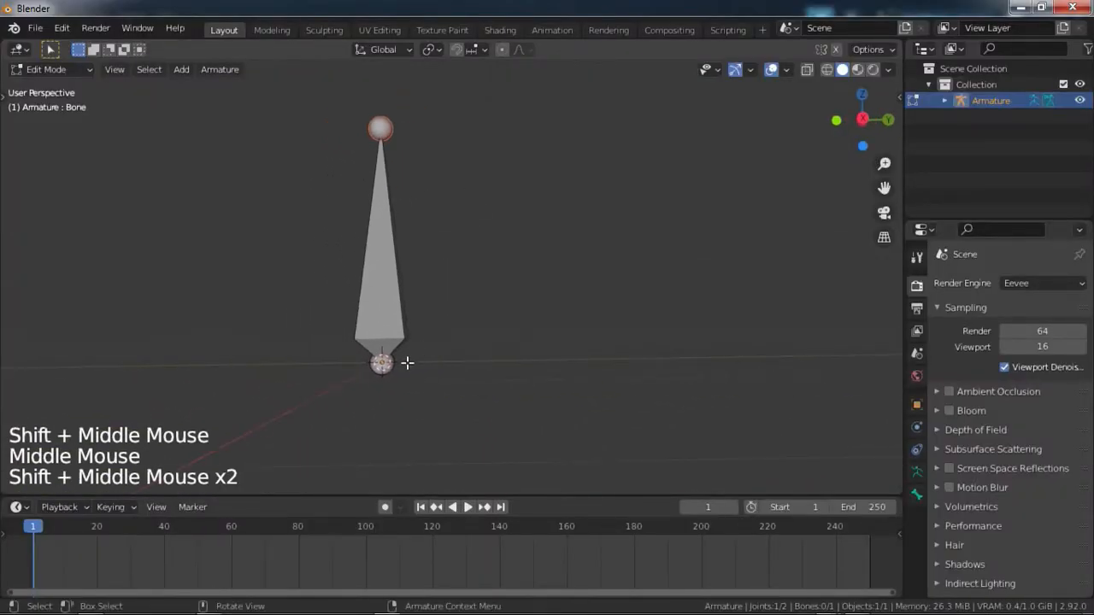
Step: Extrude a trial bone from the existing bone and delete it again
shift+middle_drag(398, 362, 471, 262)
click(394, 391)
scroll(428, 296, up, 4)
key(e)
click(435, 317)
scroll(441, 312, down, 6)
click(448, 342)
key(g)
key(Escape)
key(x)
scroll(498, 293, up, 5)
Step: Extrude a second bone from the first bone's tip joint, about 0.97 m straight up along Z
click(460, 211)
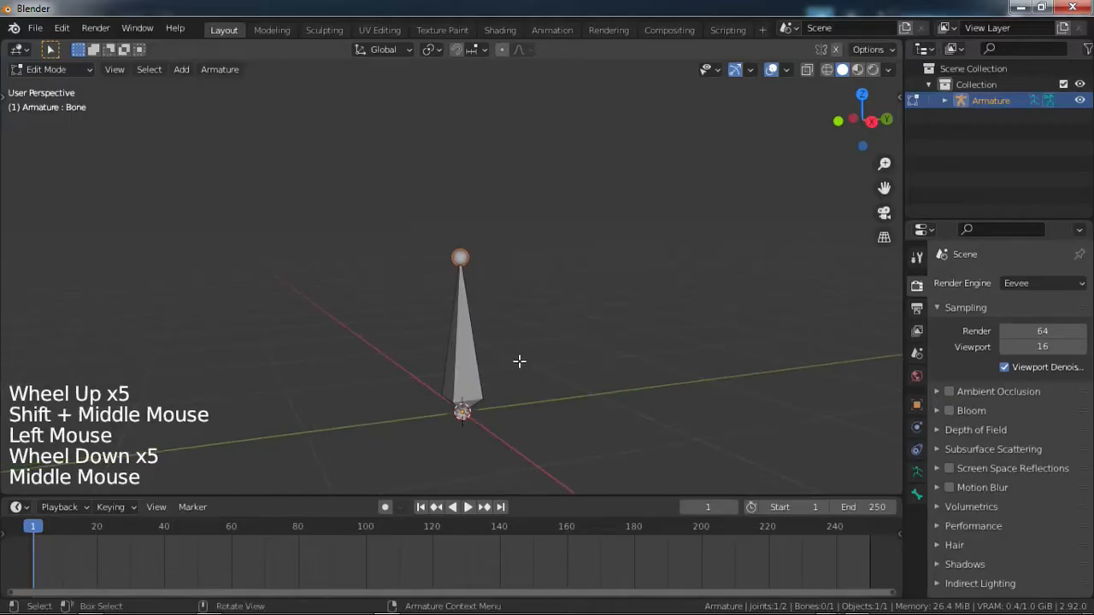
key(e)
key(z)
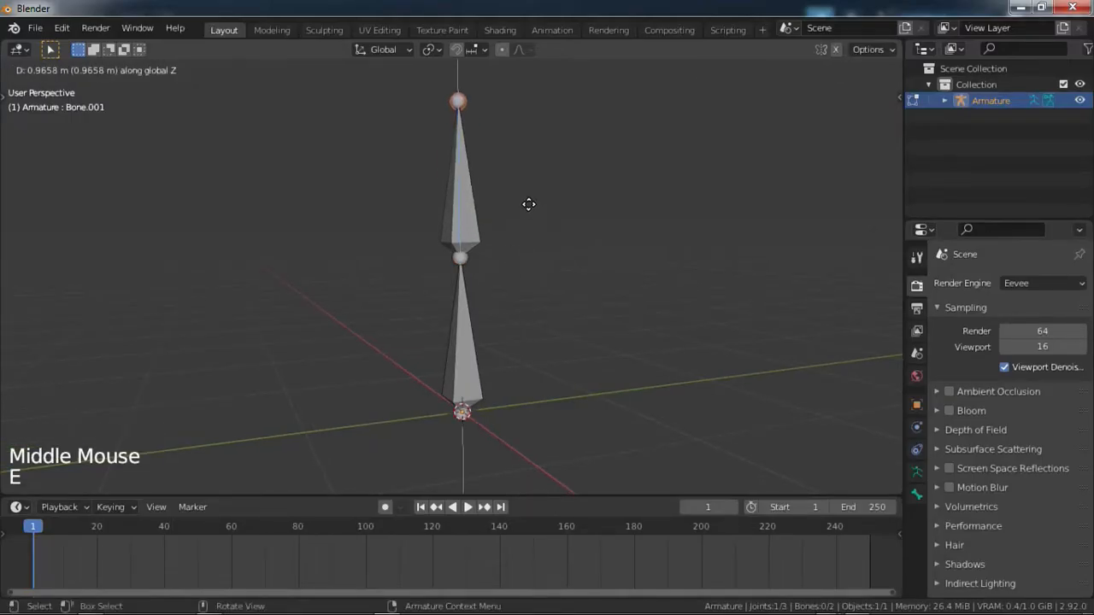
click(525, 206)
shift+middle_click(523, 207)
Step: Try moving the whole upper bone away from its place above the lower bone
click(468, 219)
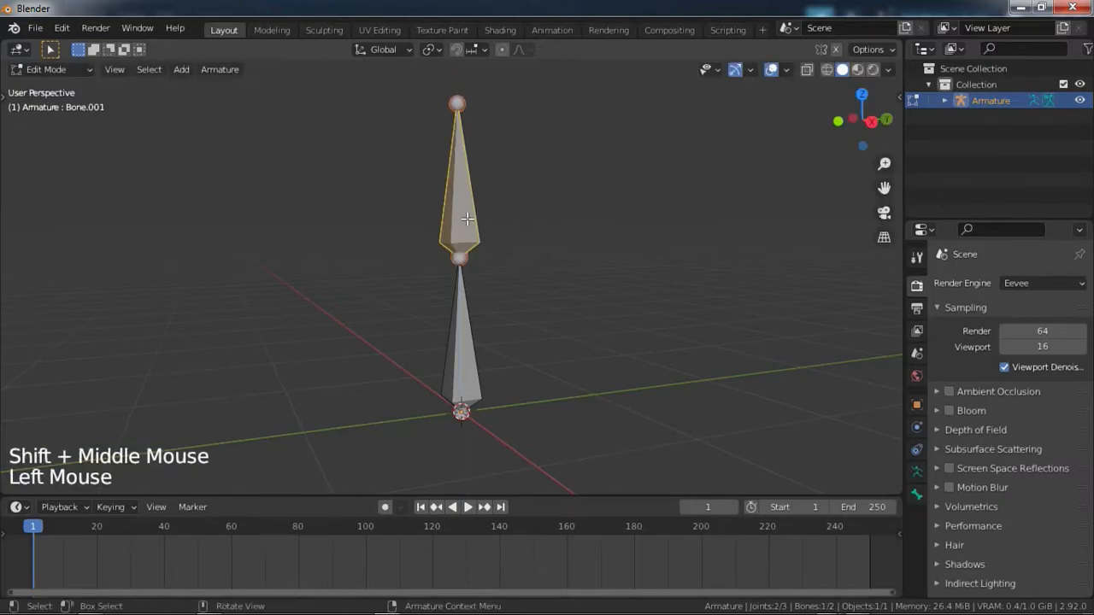
key(g)
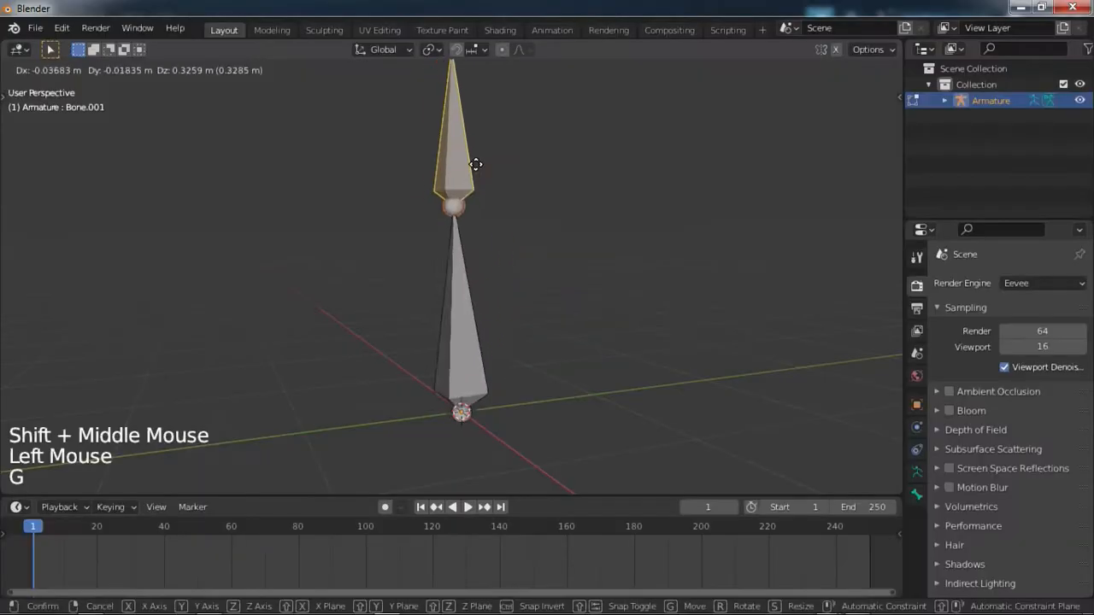
click(459, 268)
shift+middle_drag(459, 269, 456, 255)
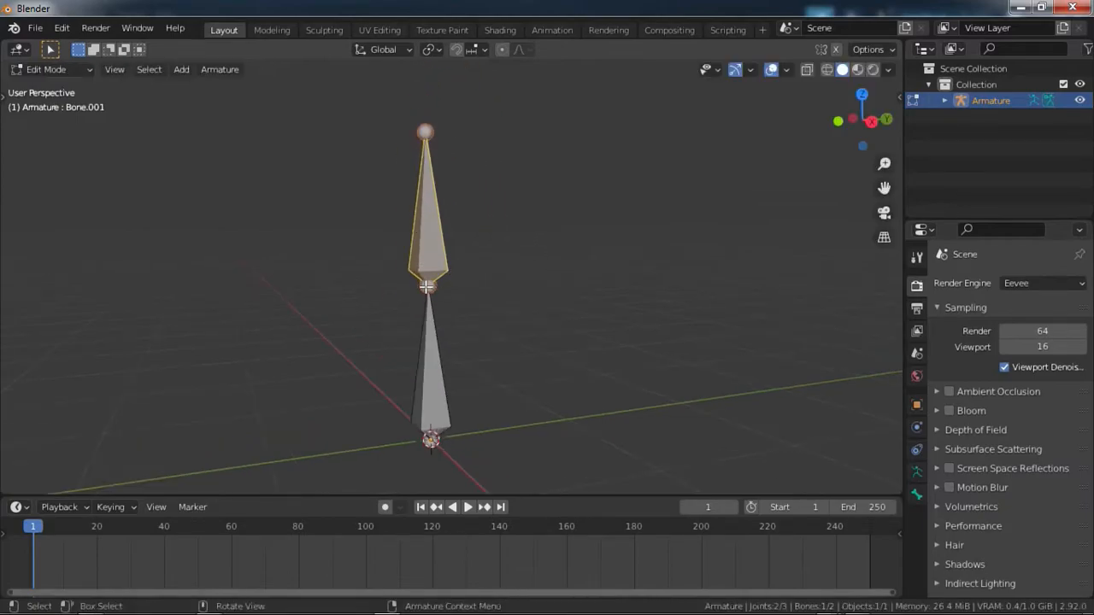
Step: Return to Object Mode and inspect the two-bone armature as one object
key(Tab)
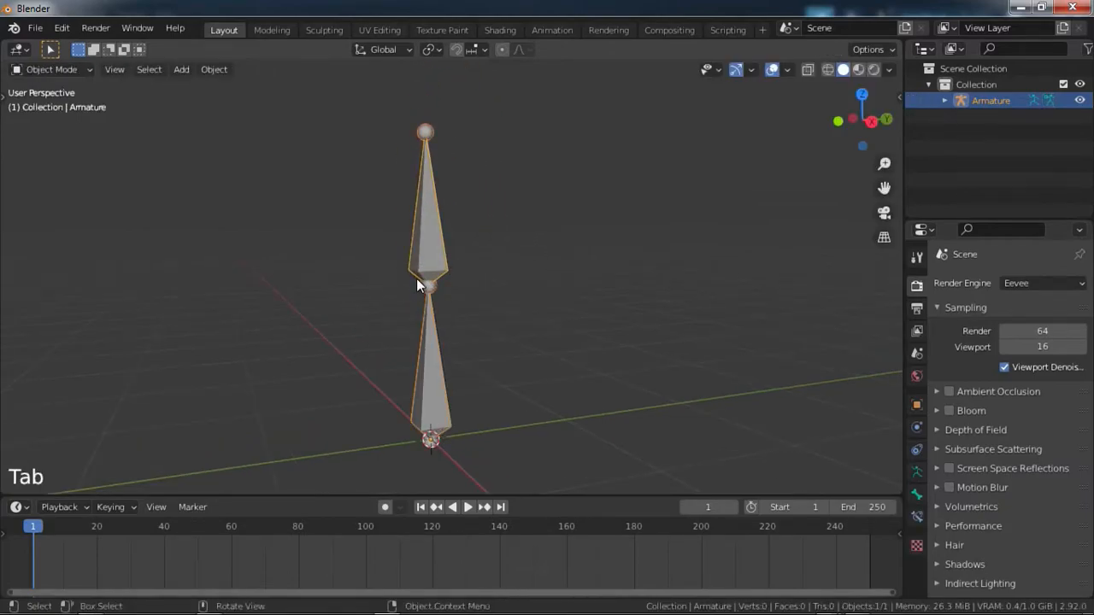
shift+middle_drag(493, 310, 485, 309)
middle_drag(485, 308, 477, 307)
middle_drag(477, 307, 468, 305)
scroll(467, 306, up, 2)
click(466, 305)
scroll(437, 254, down, 4)
click(432, 255)
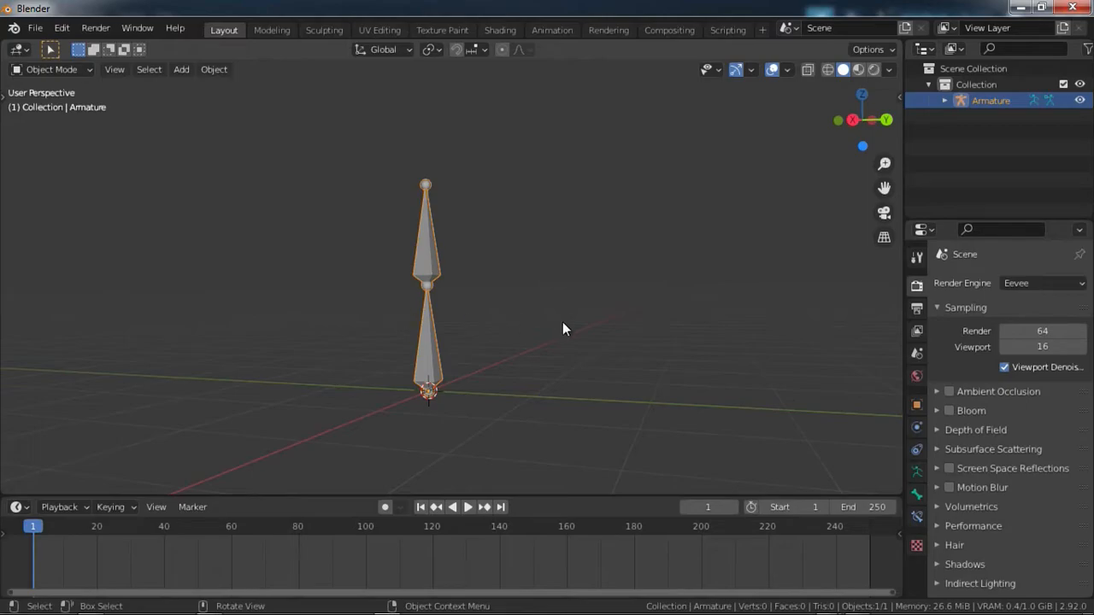
Step: Try extruding a third bone from the top joint in Edit Mode, and undo it before returning to Object Mode
click(75, 70)
key(Tab)
click(428, 277)
click(432, 329)
click(425, 186)
key(e)
right_click(497, 199)
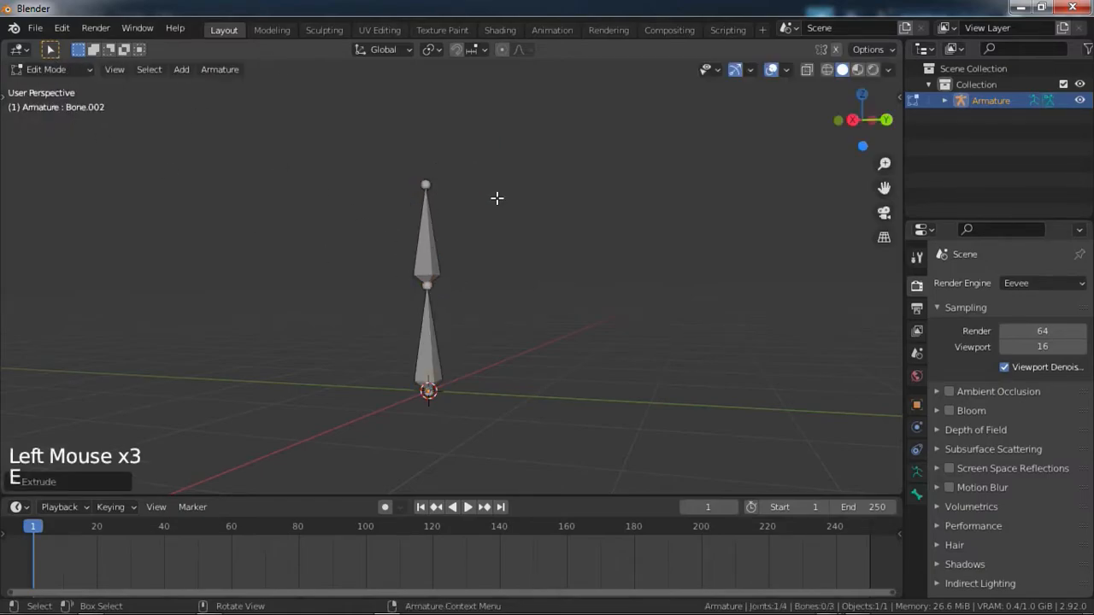
key(ctrl+z)
key(Tab)
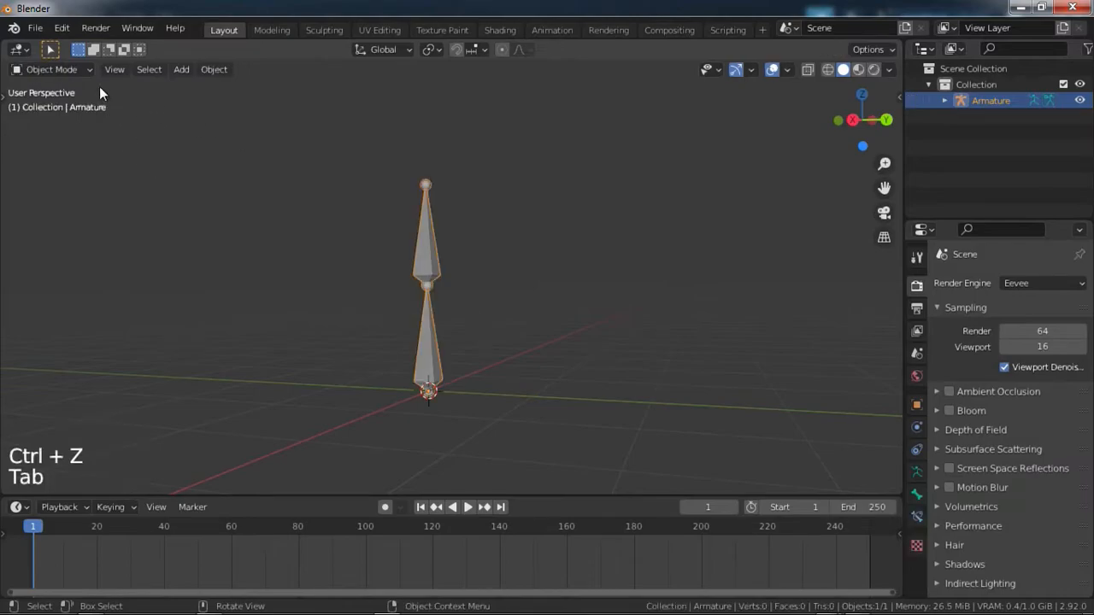
Step: Switch the armature to Pose Mode and try rotating the upper bone
click(82, 69)
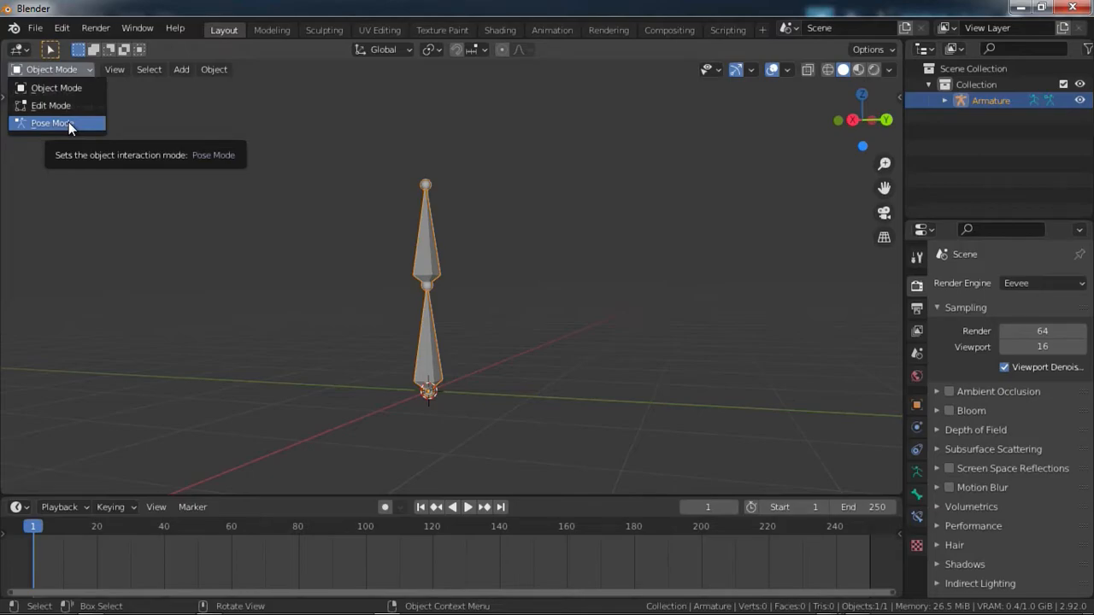
click(68, 123)
scroll(208, 123, up, 4)
scroll(362, 200, down, 5)
click(430, 224)
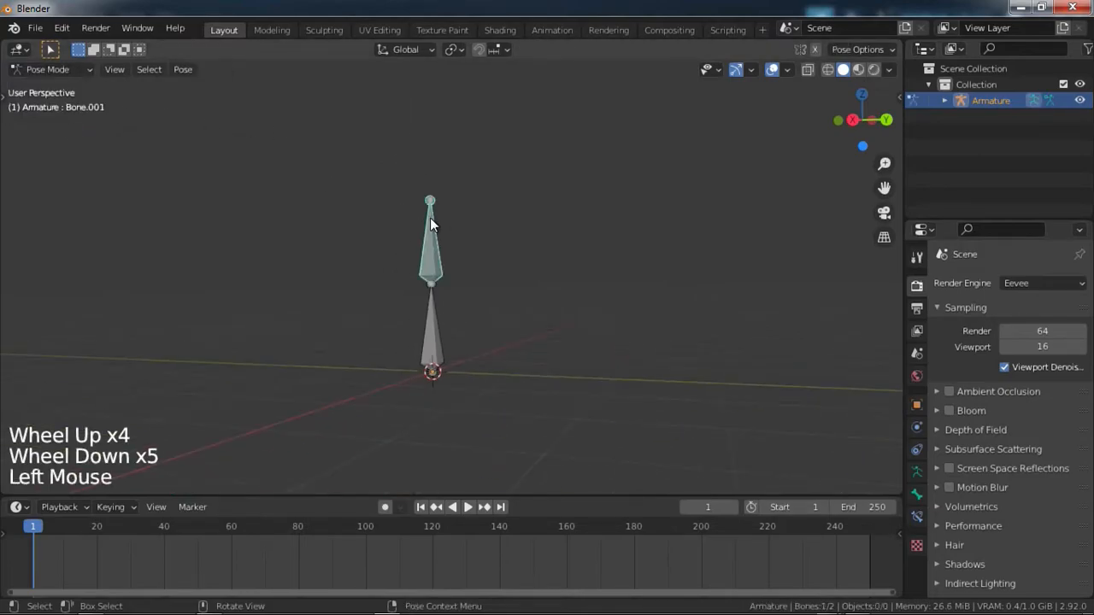
key(g)
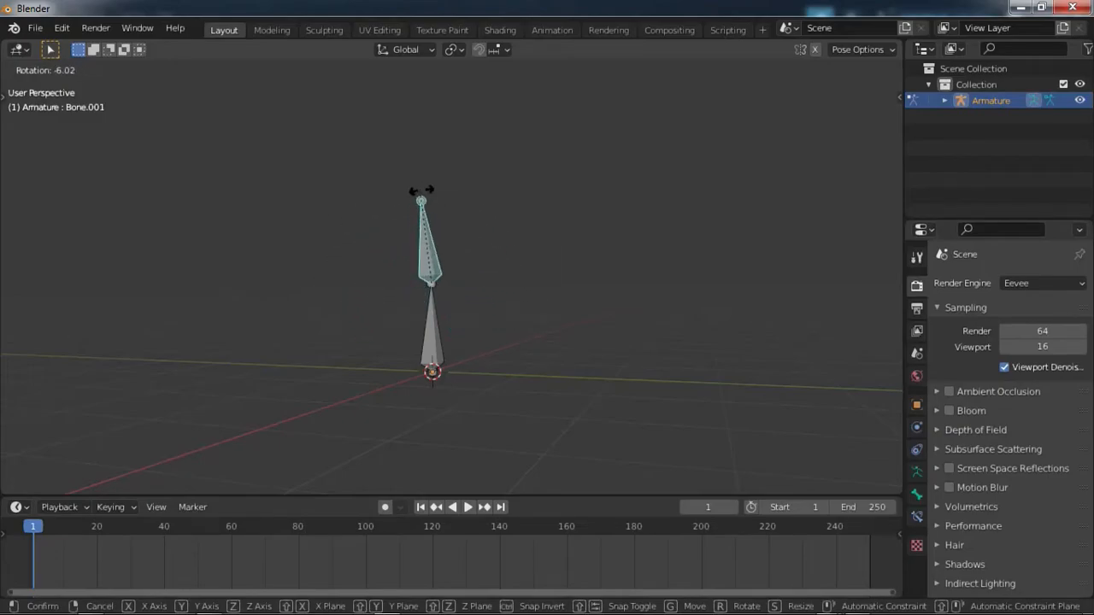
right_click(385, 208)
middle_drag(384, 207, 449, 260)
scroll(449, 260, up, 1)
scroll(449, 260, up, 2)
Step: Try rotating and moving the lower bone in Pose Mode
click(429, 368)
key(r)
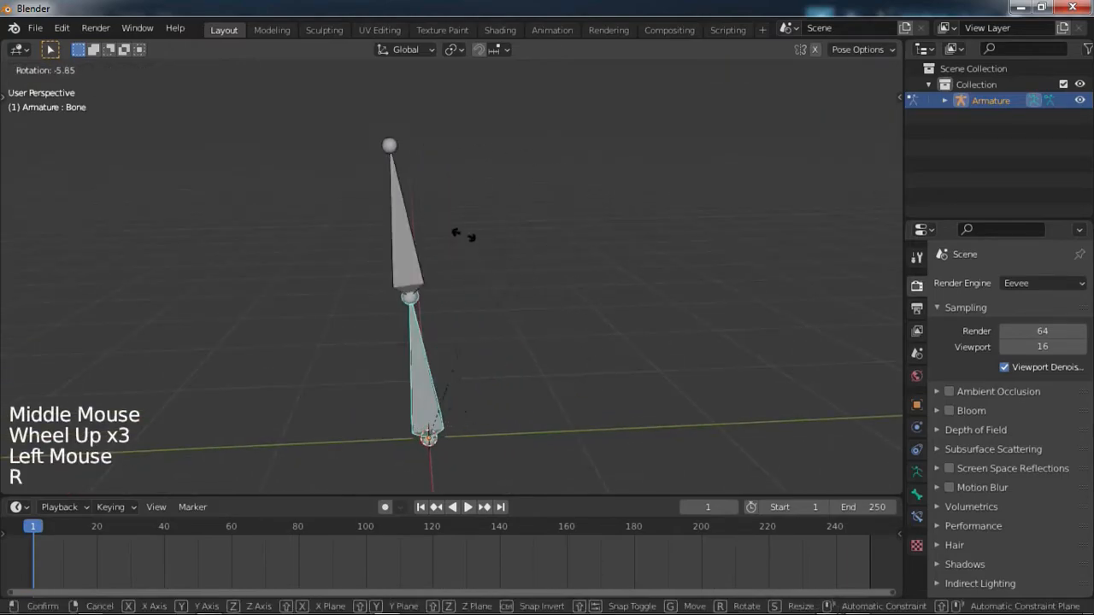
key(g)
right_click(473, 220)
shift+middle_drag(474, 219, 467, 224)
scroll(467, 224, up, 1)
scroll(466, 224, down, 3)
middle_drag(467, 224, 401, 255)
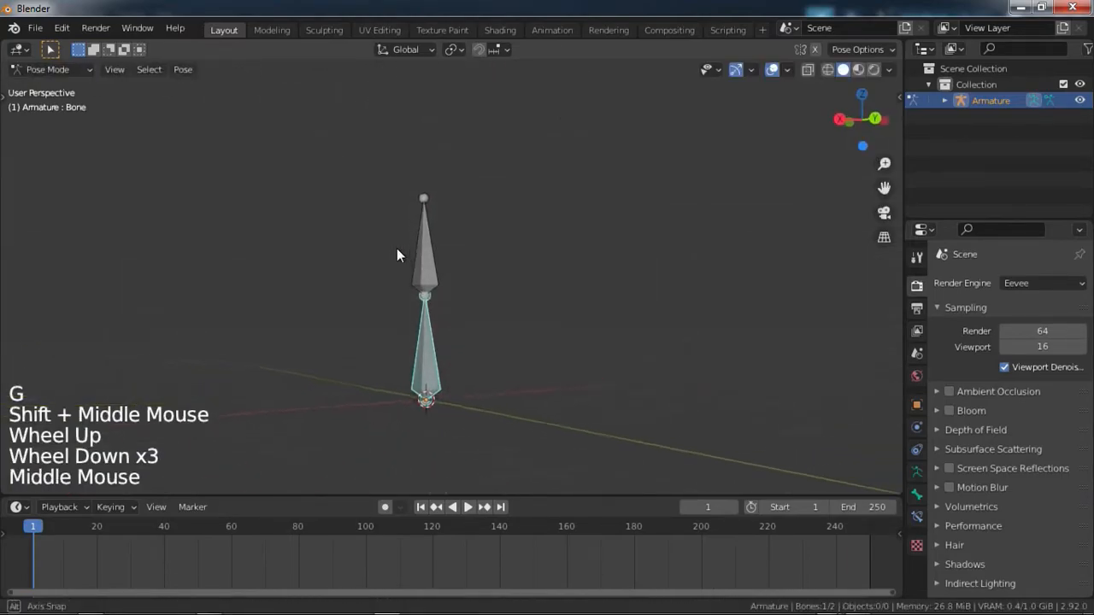
scroll(447, 334, up, 4)
shift+scroll(466, 334, up, 1)
shift+middle_drag(465, 334, 458, 274)
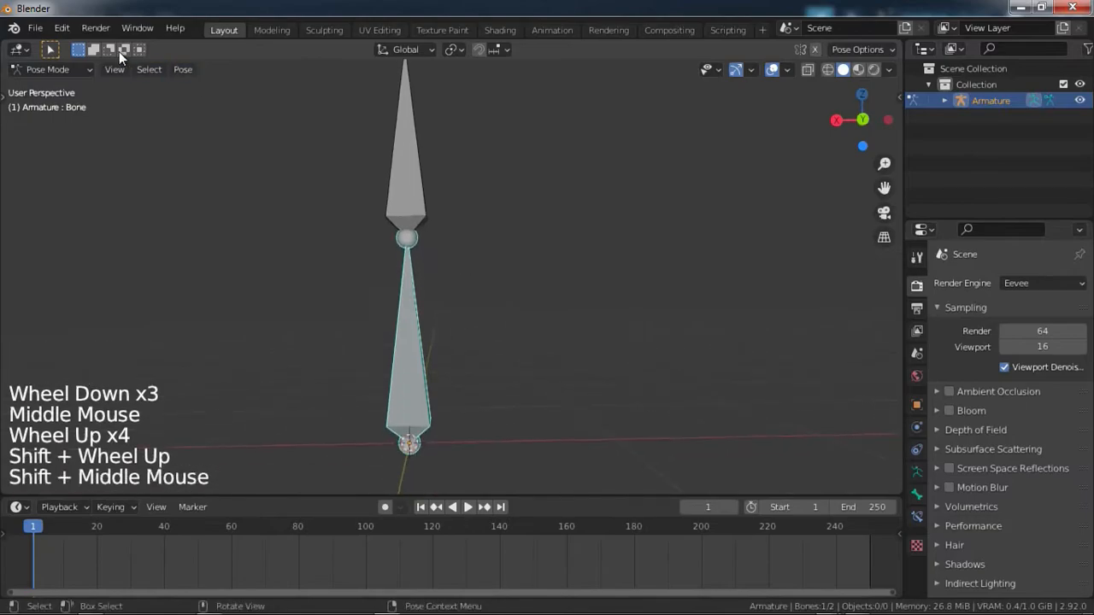
Step: Return the armature to Object Mode and deselect it
click(53, 70)
click(51, 87)
scroll(487, 226, down, 5)
scroll(484, 225, up, 2)
shift+middle_drag(483, 221, 581, 235)
click(623, 222)
middle_drag(581, 235, 525, 247)
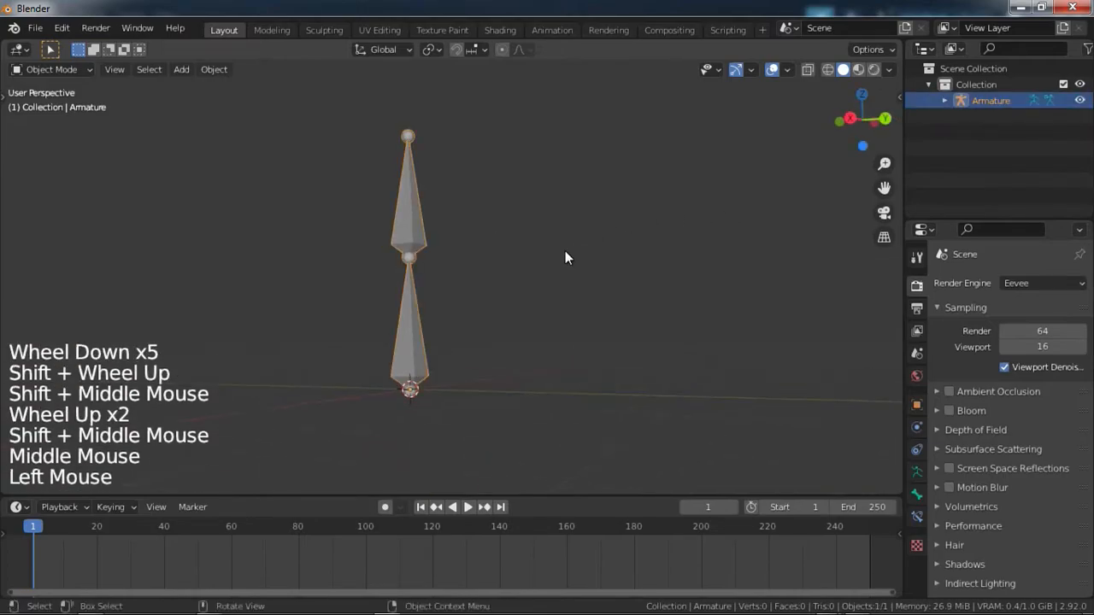
shift+middle_drag(566, 256, 568, 253)
middle_drag(568, 253, 570, 252)
scroll(570, 252, up, 1)
Step: Add a cylinder mesh at the origin and raise it about 1 m along Z
key(shift+a)
mouse_move(528, 125)
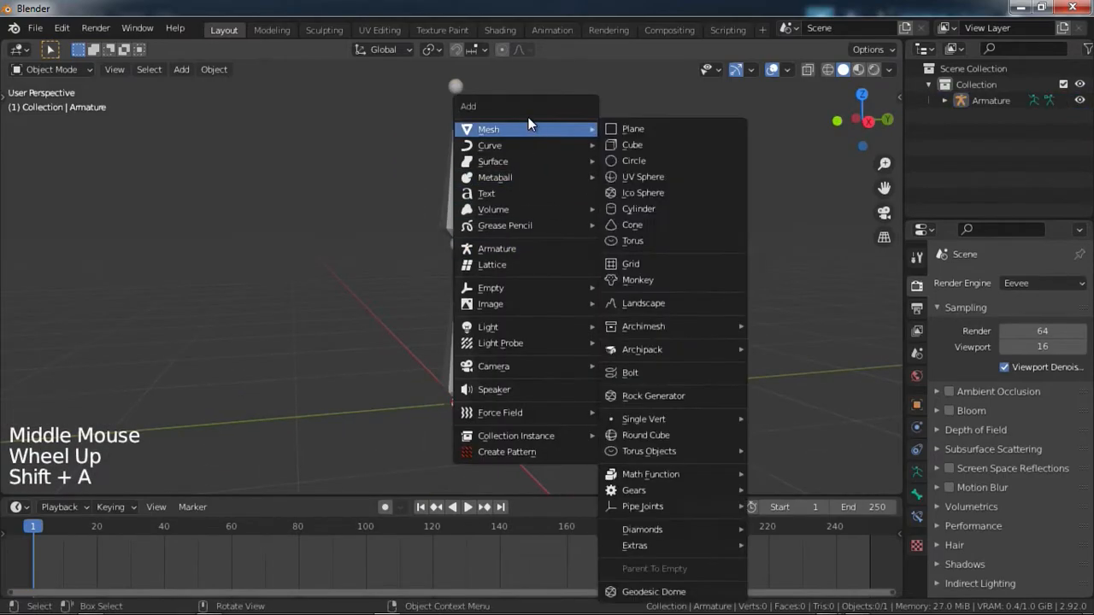
click(639, 208)
scroll(638, 214, down, 2)
key(g)
key(z)
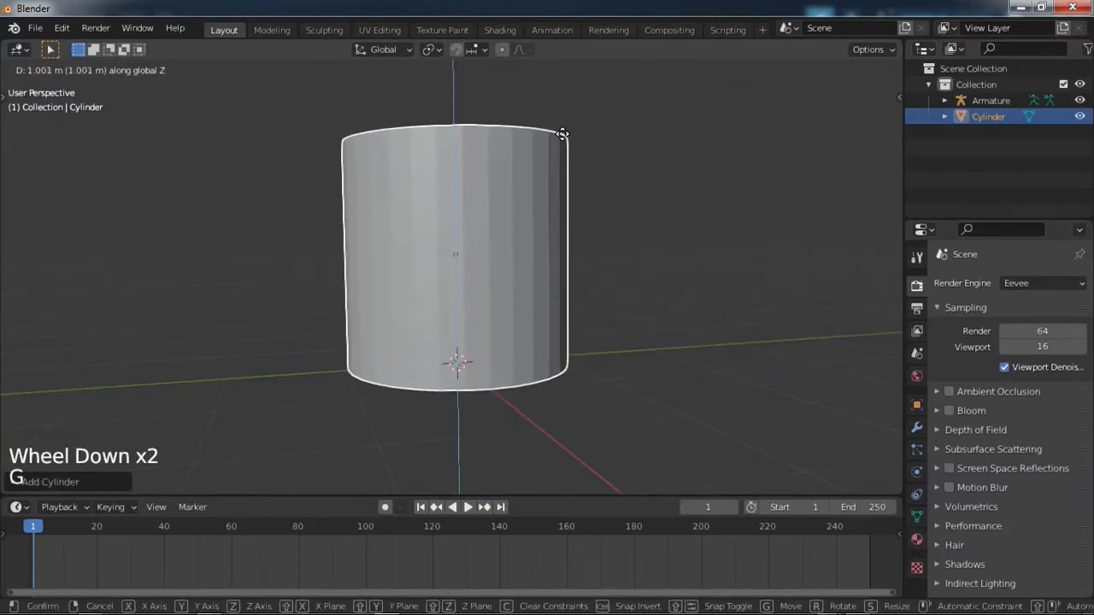
click(564, 134)
Step: Scale the cylinder's whole mesh in Edit Mode to about 0.19 horizontally, keeping its height along Z
shift+middle_drag(564, 134, 594, 170)
key(Tab)
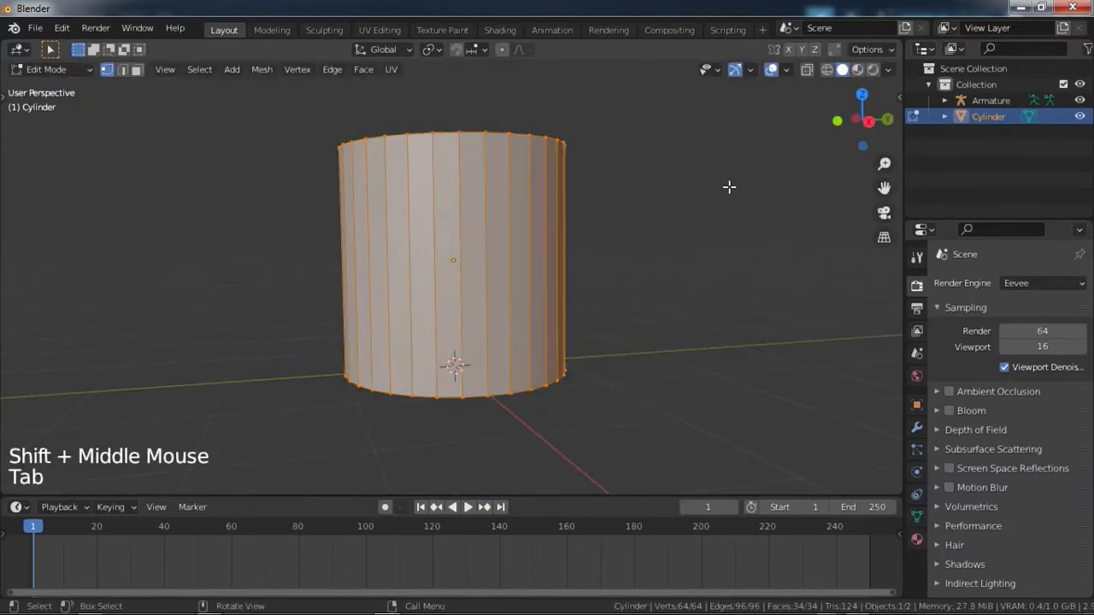
key(s)
key(shift+z)
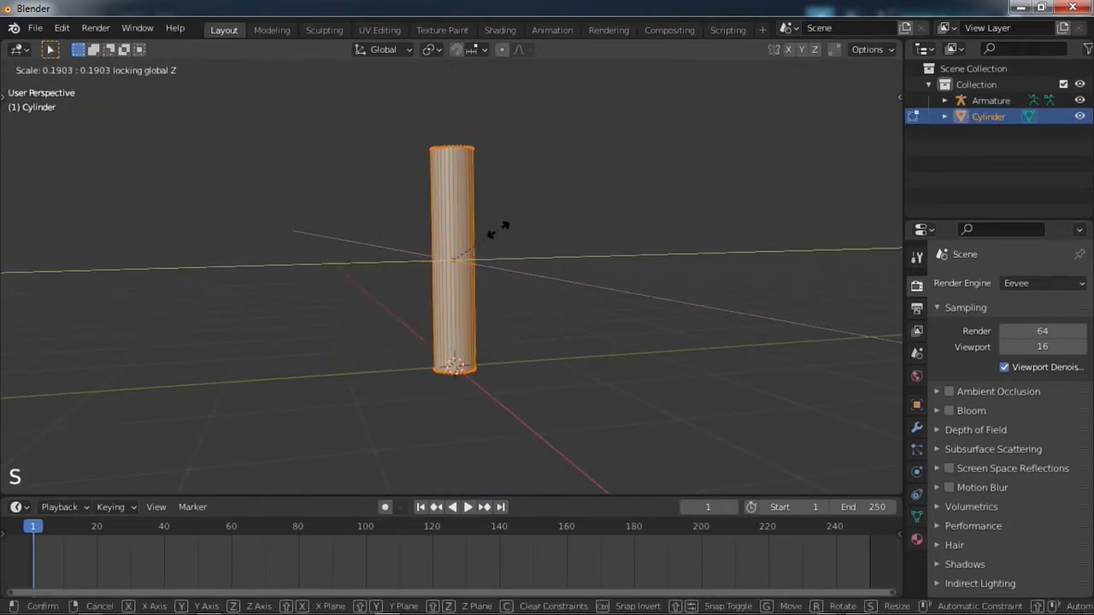
click(496, 227)
mouse_move(496, 227)
shift+middle_down()
mouse_move(506, 226)
mouse_move(505, 244)
shift+middle_up()
scroll(504, 243, up, 3)
shift+middle_drag(505, 244, 500, 128)
middle_drag(500, 128, 496, 146)
shift+middle_drag(495, 145, 503, 248)
scroll(481, 291, down, 6)
scroll(482, 272, up, 1)
scroll(482, 272, up, 3)
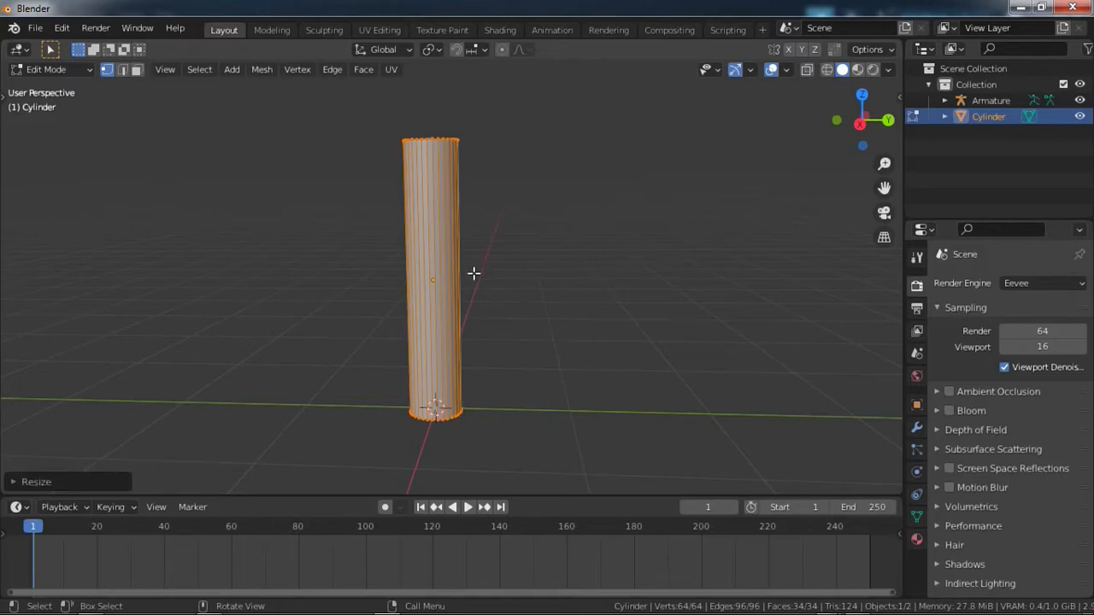
Step: Add seven evenly spaced horizontal loop cuts along the cylinder and switch to edge selection
scroll(474, 273, up, 2)
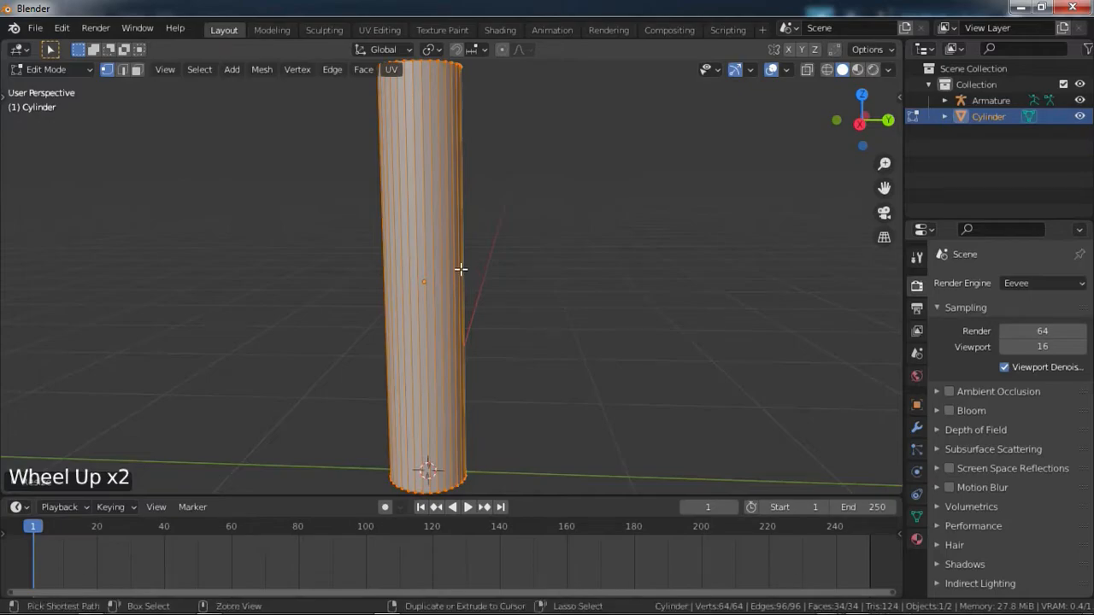
key(ctrl+r)
click(450, 289)
click(450, 289)
shift+middle_drag(457, 296, 494, 328)
key(2)
scroll(488, 325, down, 1)
middle_drag(494, 329, 496, 330)
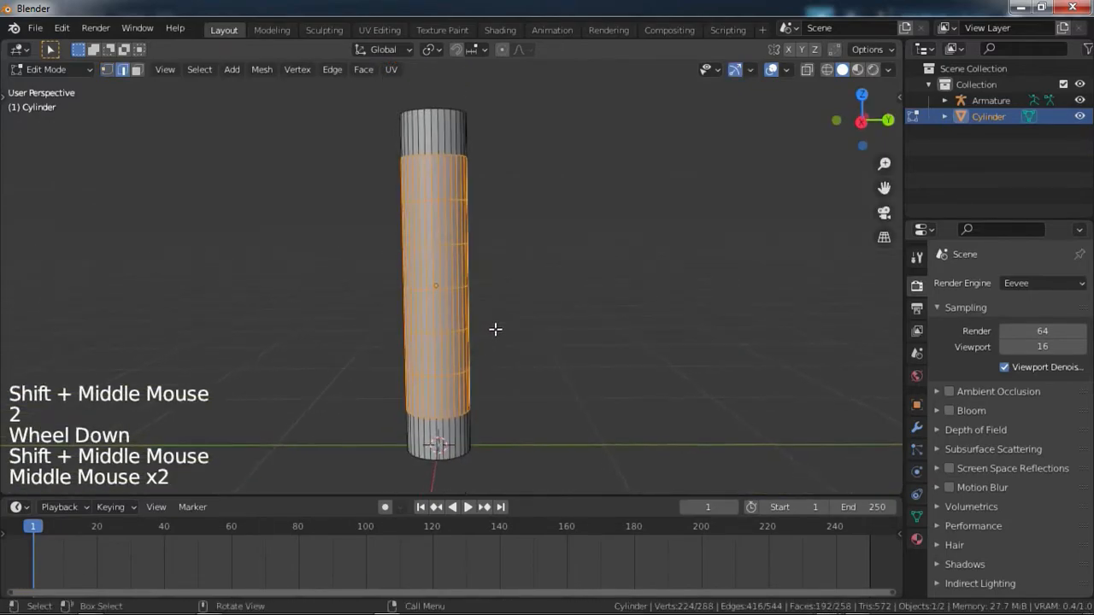
Step: Select the cylinder's middle edge loop and bevel it into a band with seven segments
scroll(479, 292, up, 4)
shift+middle_drag(479, 291, 475, 300)
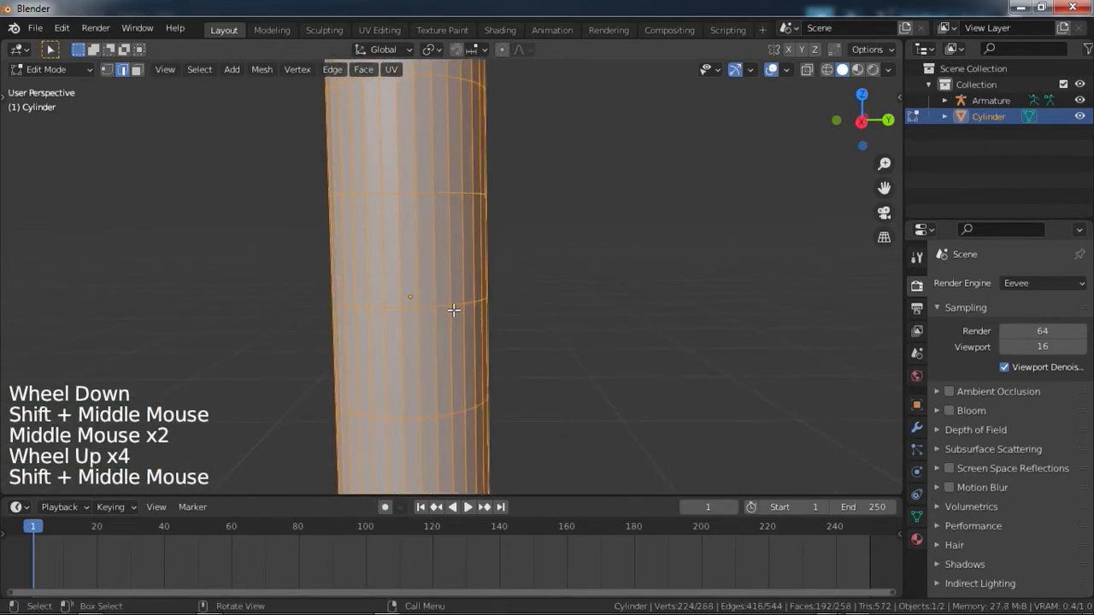
click(456, 310)
alt+click(456, 306)
shift+middle_drag(529, 342, 530, 341)
key(ctrl+b)
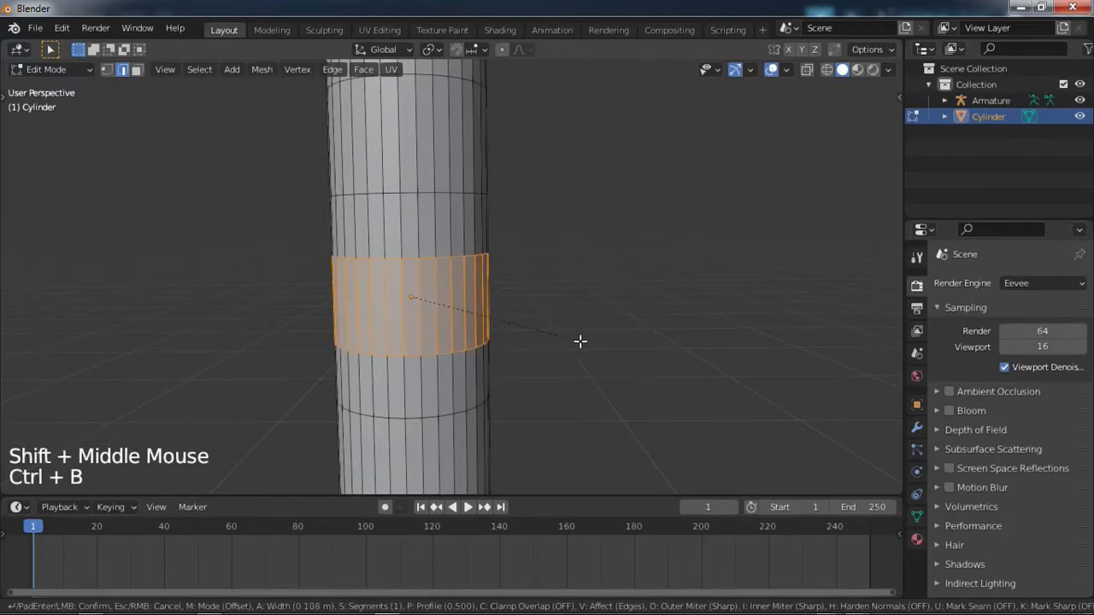
scroll(580, 341, up, 2)
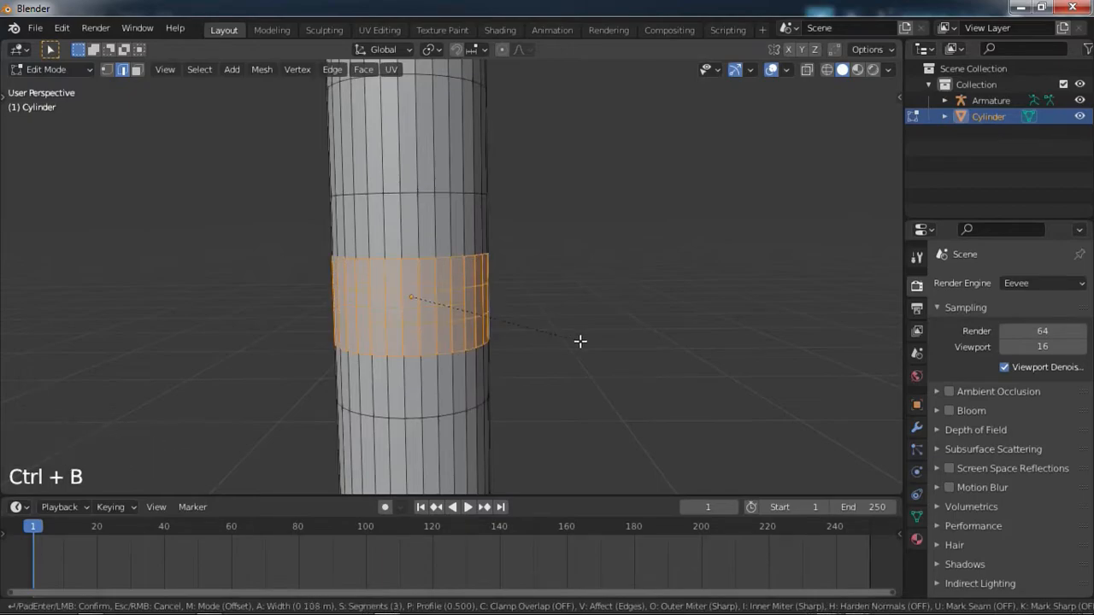
click(628, 354)
Step: Return the cylinder to Object Mode and shade it smooth
scroll(598, 338, down, 6)
shift+middle_drag(564, 320, 599, 299)
scroll(542, 303, up, 1)
scroll(542, 303, up, 2)
key(Tab)
middle_drag(598, 299, 679, 299)
right_click(393, 231)
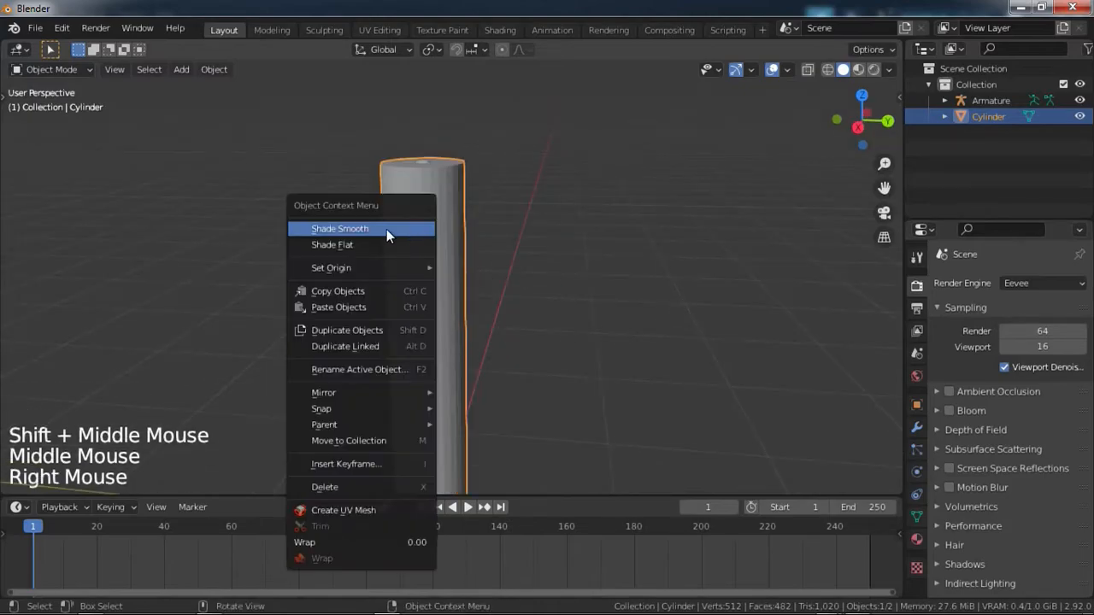
click(373, 228)
Step: Enable Auto Smooth at 30° in the cylinder's normals settings
click(917, 518)
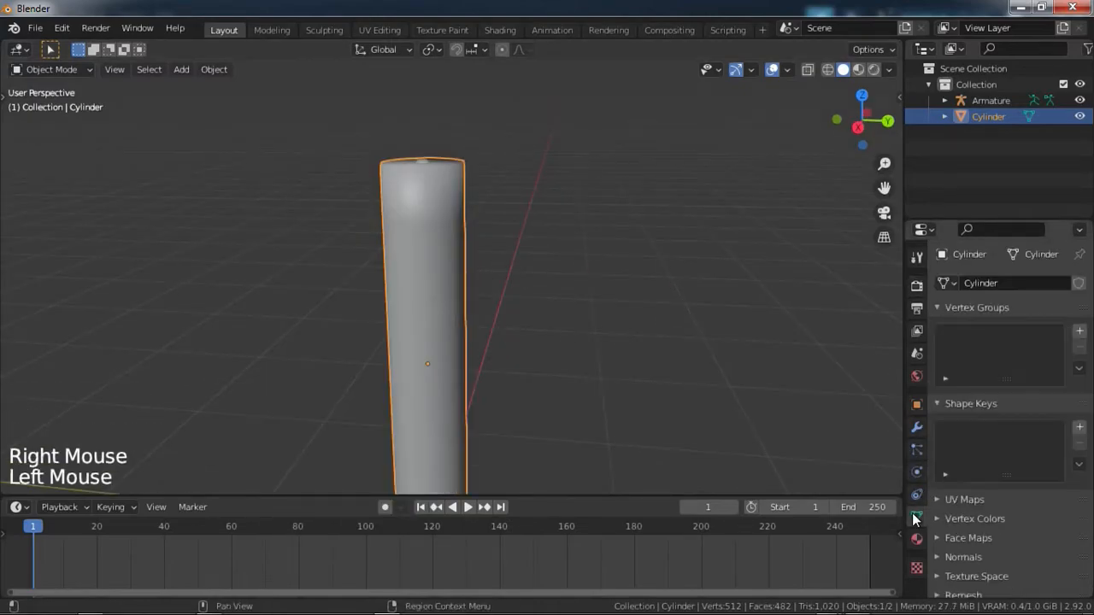
click(963, 557)
scroll(975, 538, down, 4)
click(997, 509)
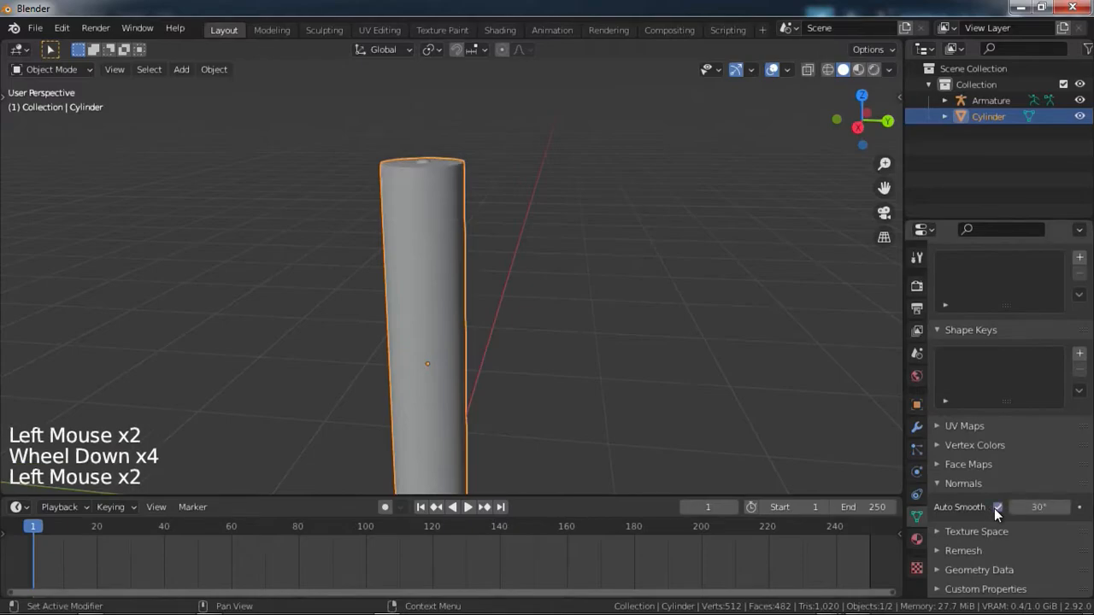
click(964, 482)
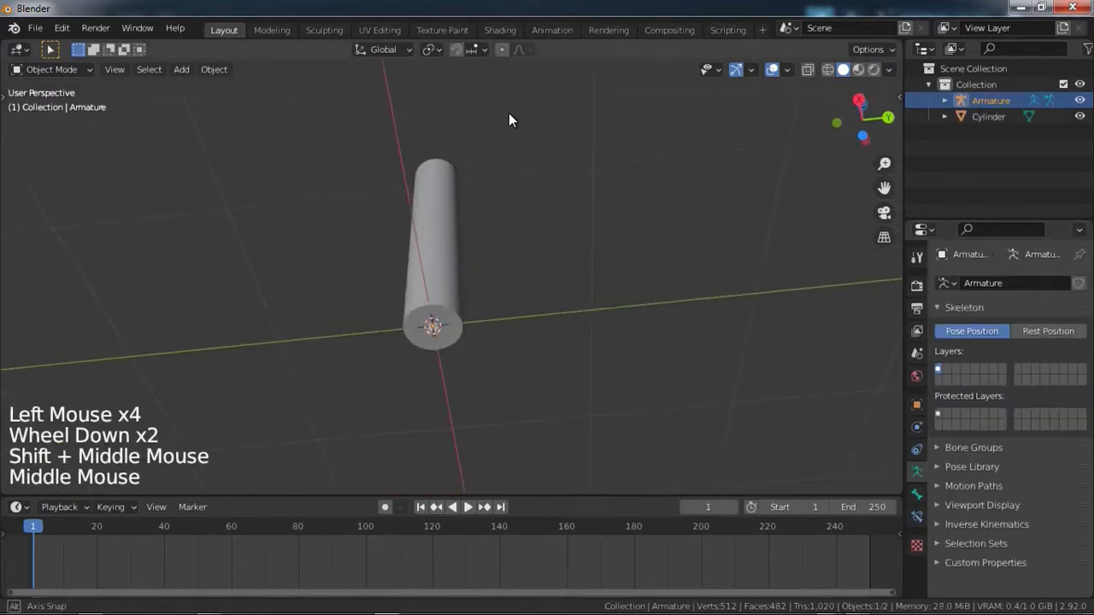
Step: Turn on X-ray display in the viewport to see the armature through the cylinder
middle_drag(509, 114, 493, 272)
scroll(500, 288, up, 4)
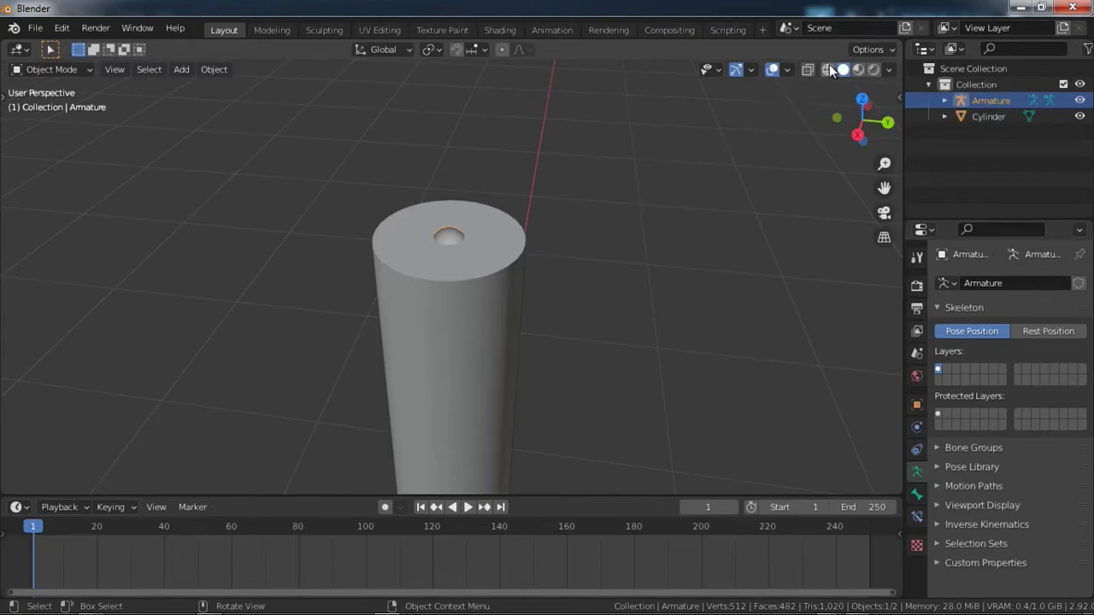
click(772, 107)
scroll(674, 203, down, 4)
middle_drag(674, 203, 593, 252)
click(503, 231)
click(493, 297)
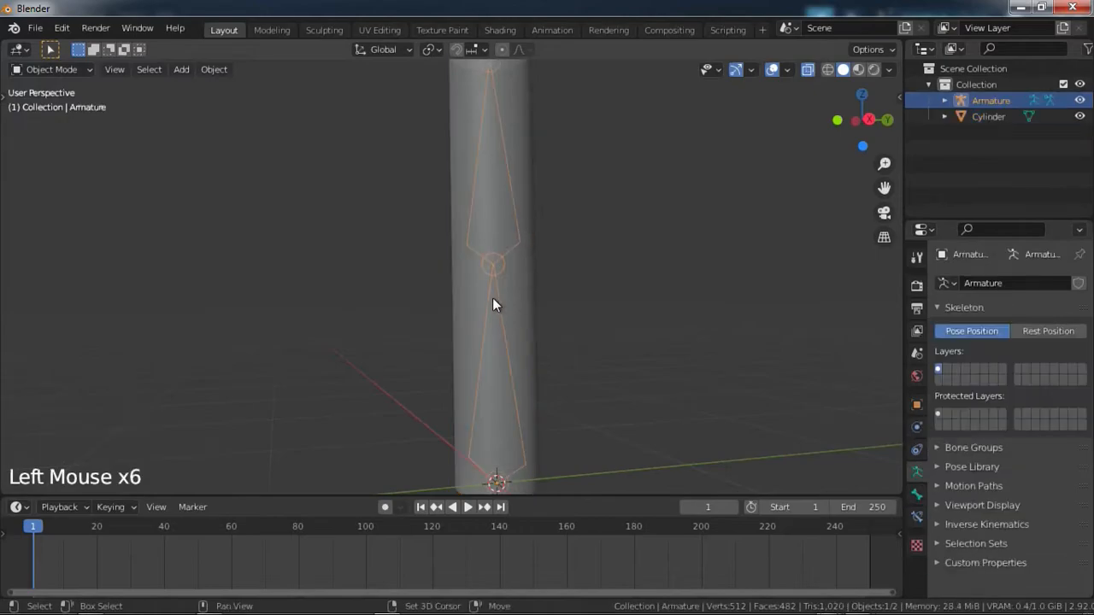
shift+middle_drag(453, 164, 406, 231)
middle_drag(476, 204, 637, 329)
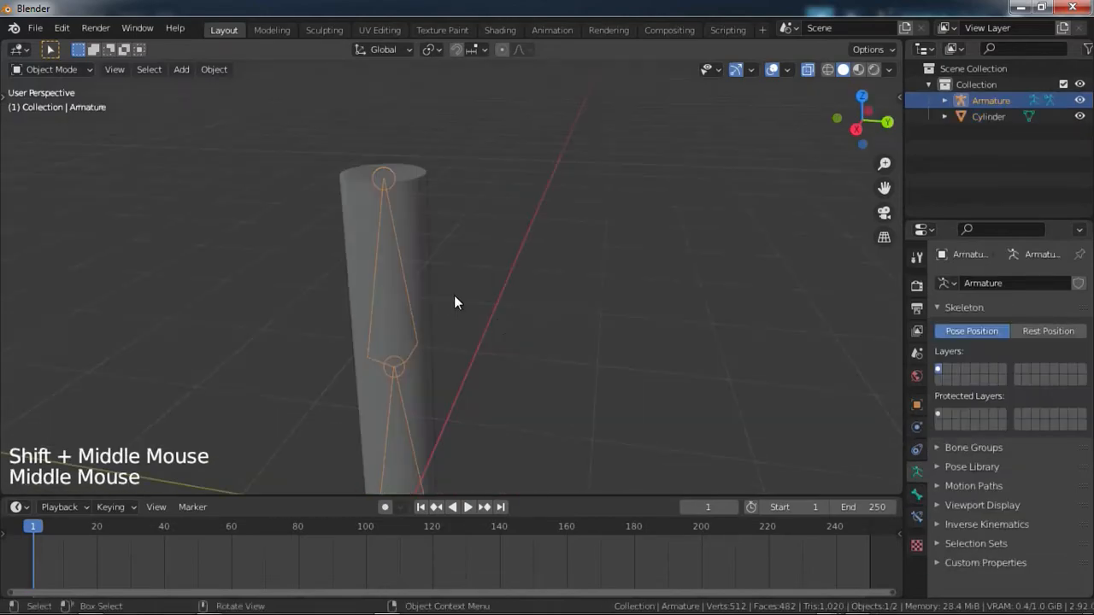
scroll(643, 286, up, 2)
Step: Parent the cylinder to the armature using Armature Deform With Empty Groups, with the armature as the active object
click(510, 188)
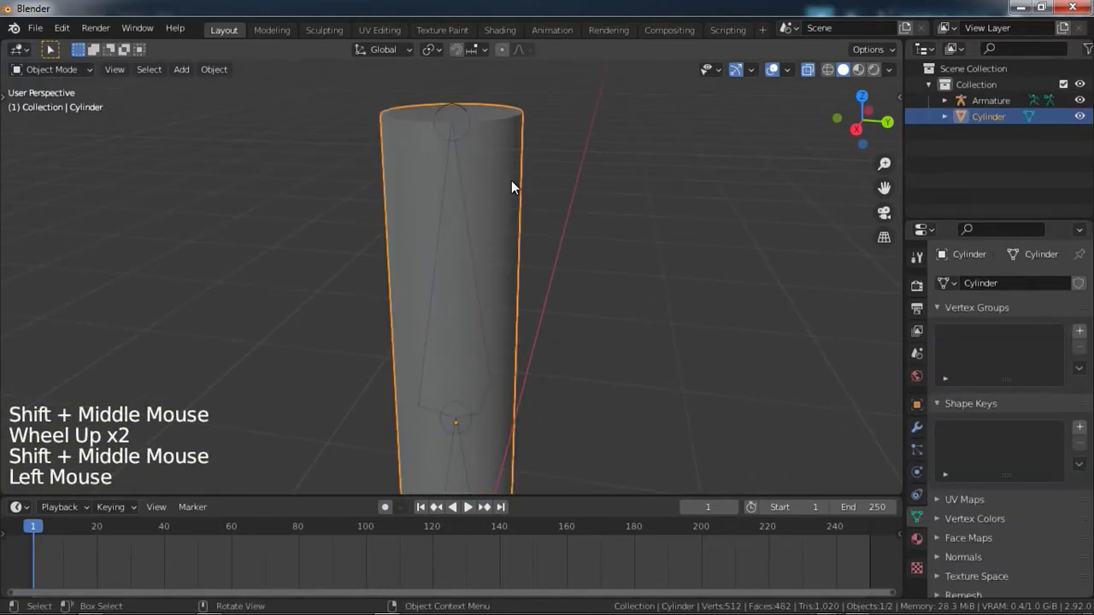
click(463, 104)
click(501, 135)
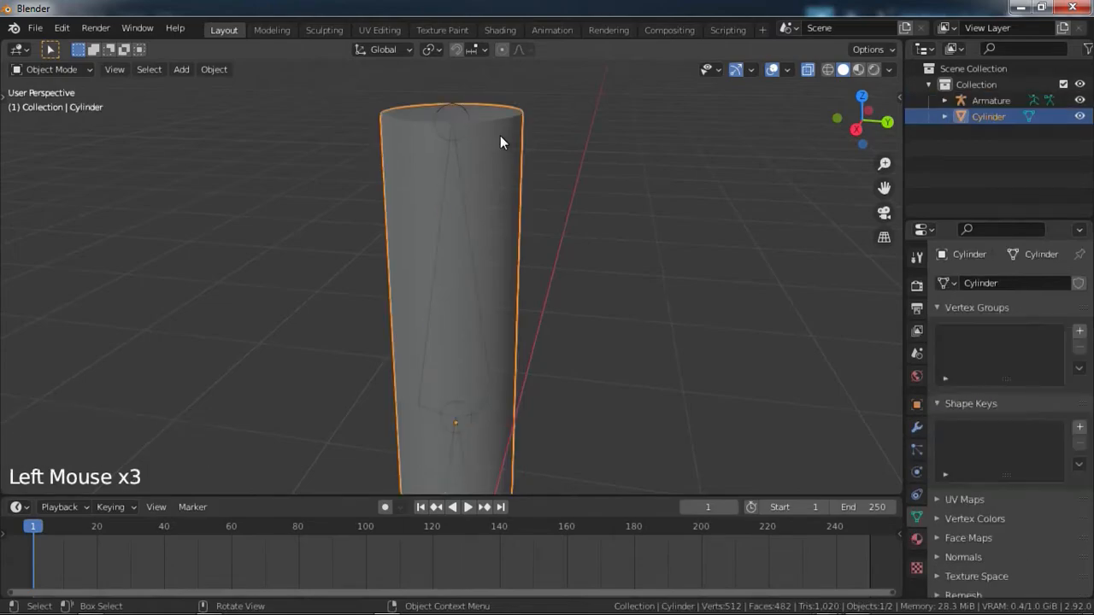
shift+click(453, 103)
scroll(484, 185, up, 3)
middle_drag(474, 210, 470, 317)
scroll(456, 202, down, 2)
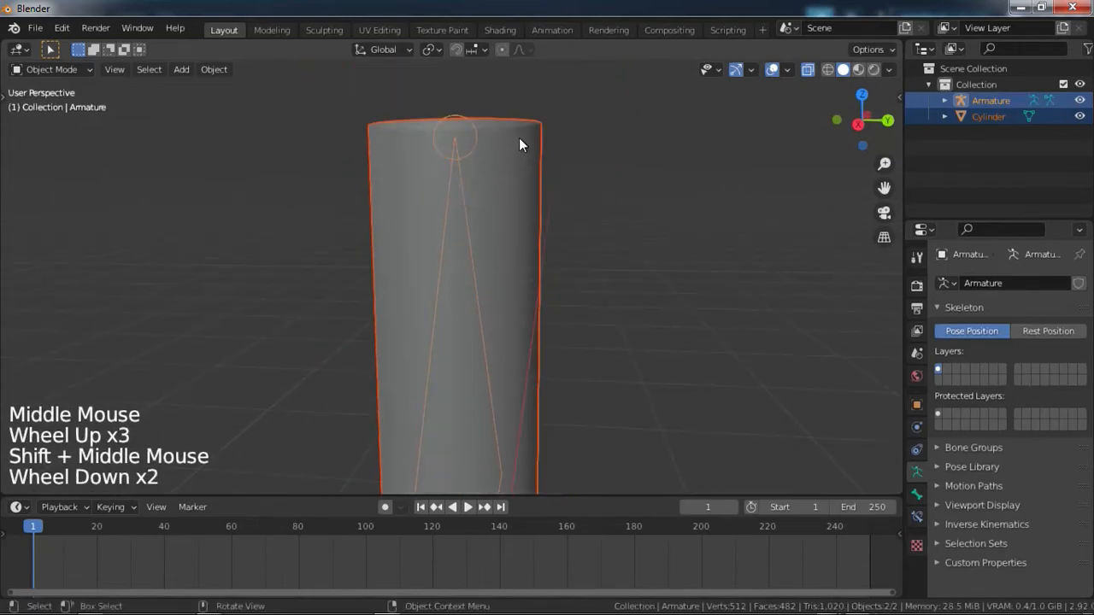
click(436, 147)
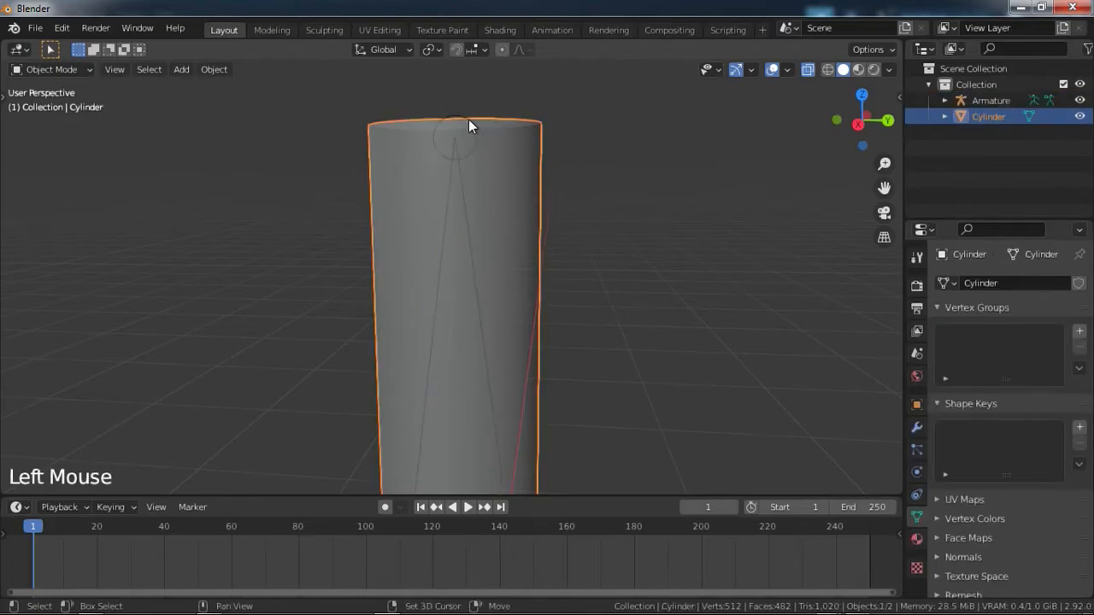
shift+click(457, 164)
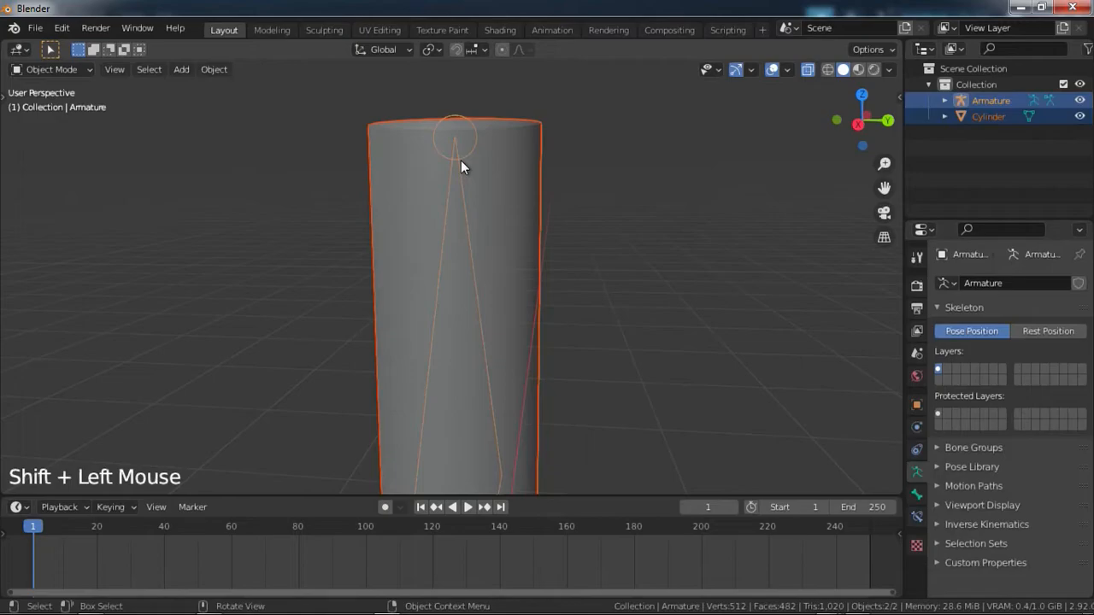
key(ctrl+p)
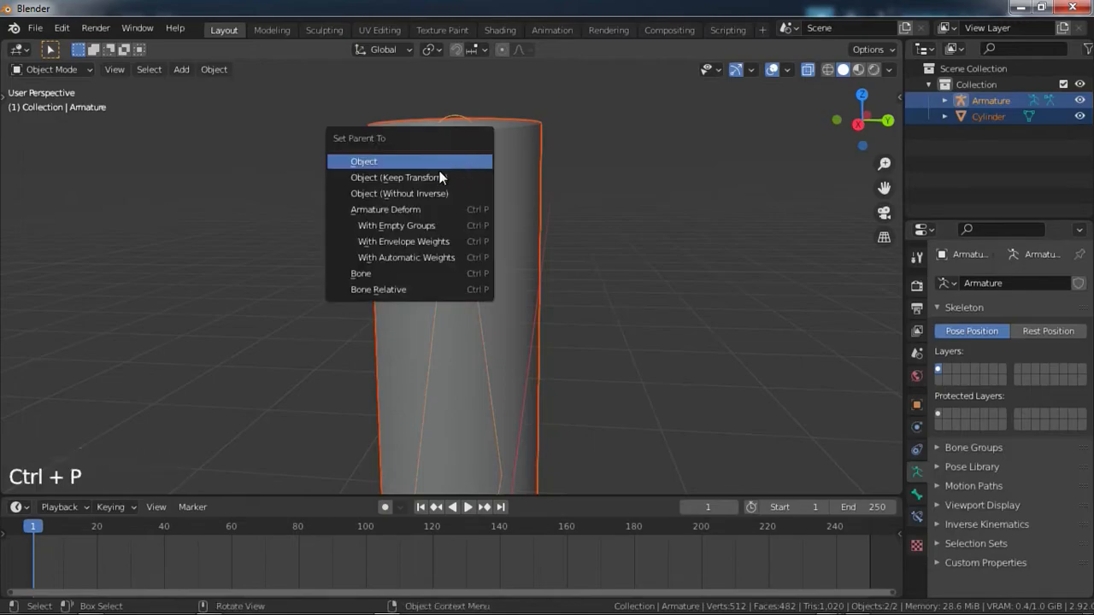
click(424, 227)
click(450, 222)
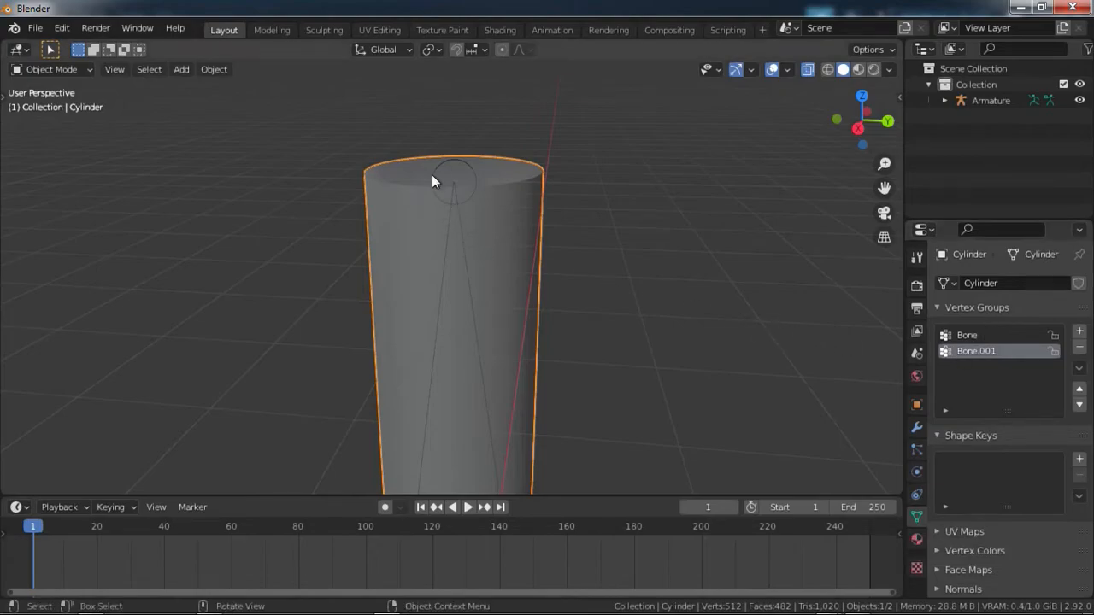
Step: Check the upper and lower bones' names in the armature's Edit Mode against the cylinder's vertex groups in Object Mode
click(448, 158)
key(Tab)
scroll(453, 196, down, 3)
scroll(454, 197, down, 1)
click(470, 345)
shift+middle_drag(504, 359, 513, 312)
middle_drag(571, 394, 574, 342)
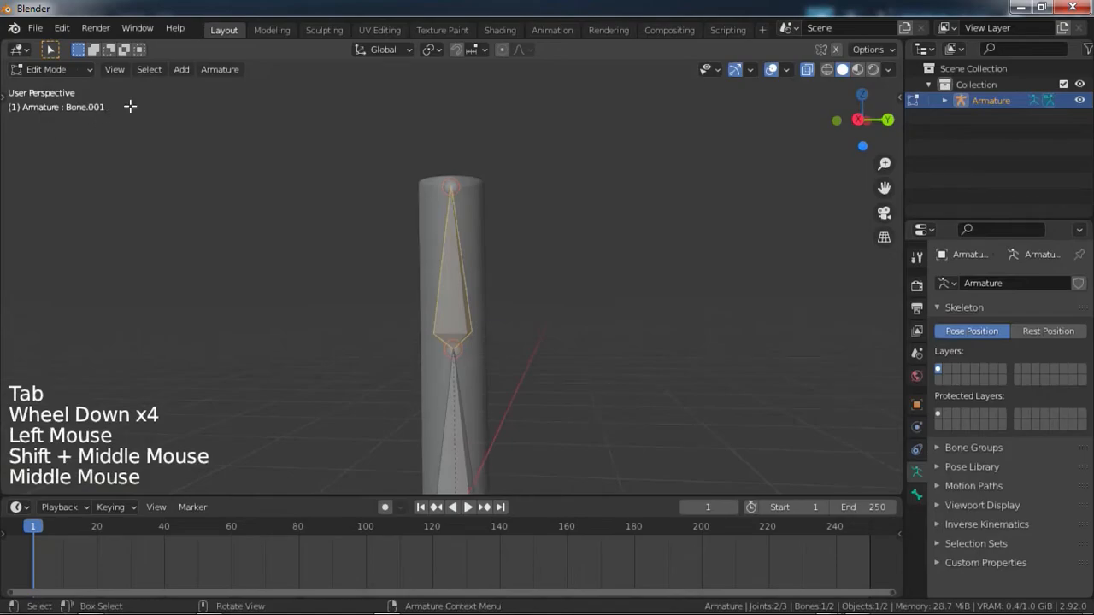
click(468, 439)
key(Tab)
key(Tab)
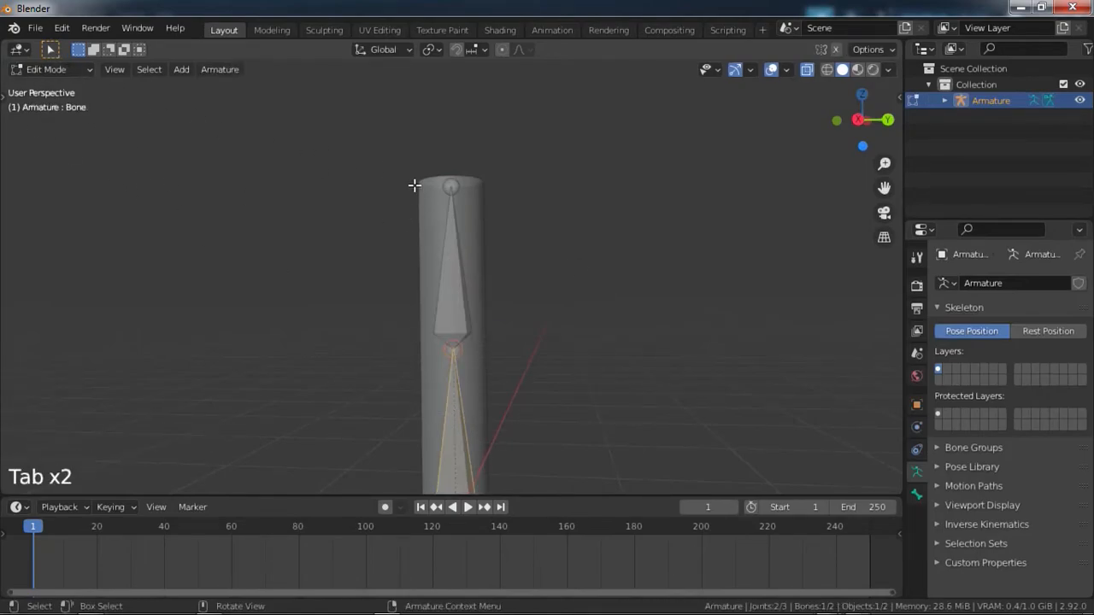
click(441, 249)
key(Tab)
click(481, 228)
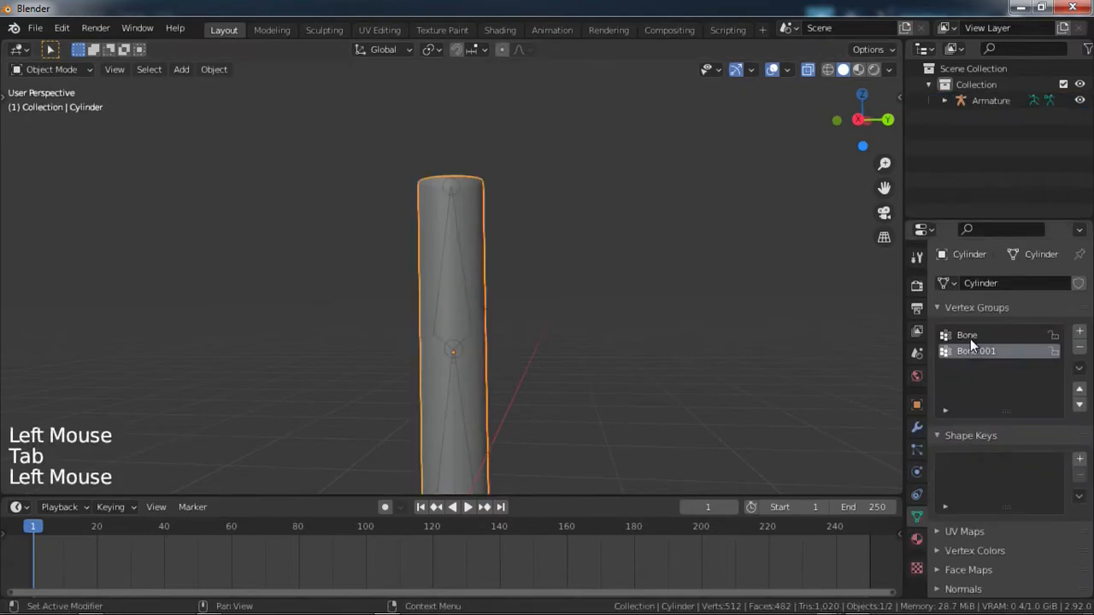
Step: Try rotating the armature's upper bone in Pose Mode, cancel the rotation, and return to Object Mode
middle_drag(554, 205, 546, 250)
scroll(545, 250, up, 4)
click(405, 172)
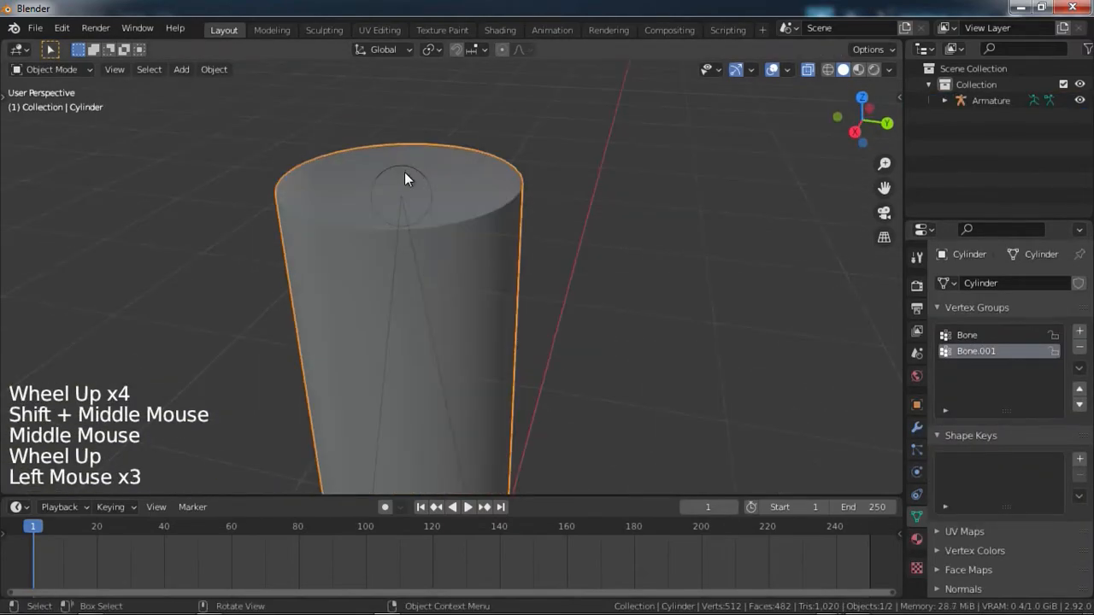
click(411, 169)
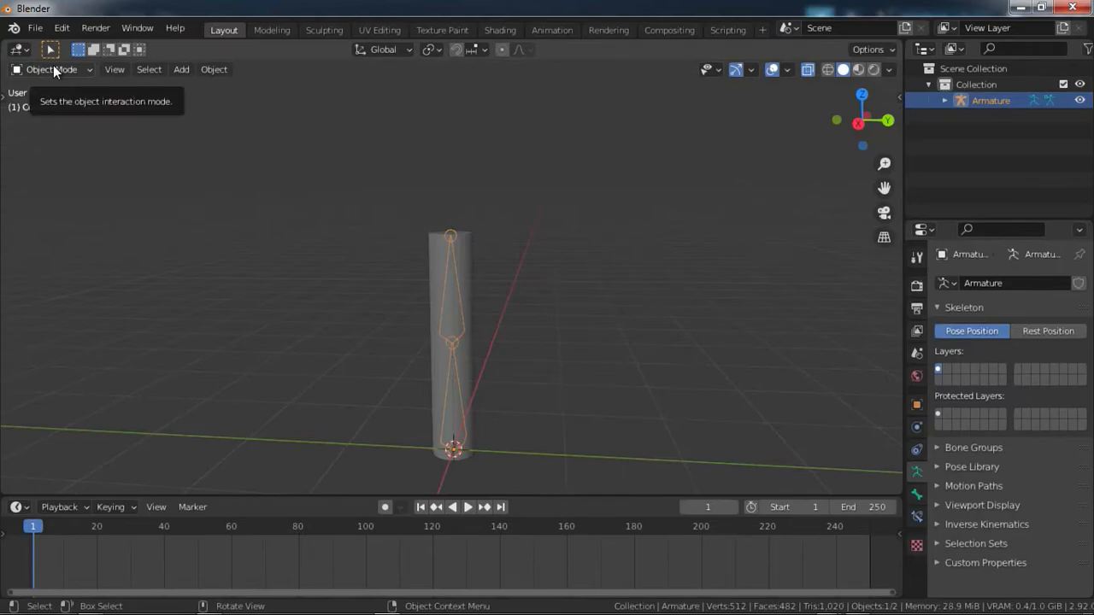
click(54, 68)
click(52, 123)
scroll(533, 295, up, 2)
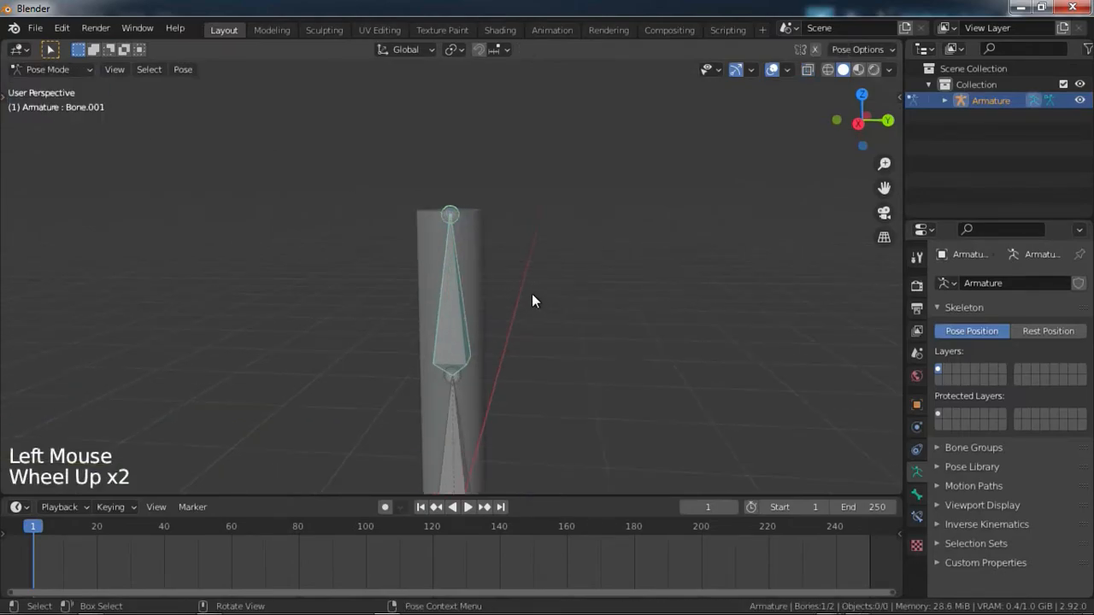
key(r)
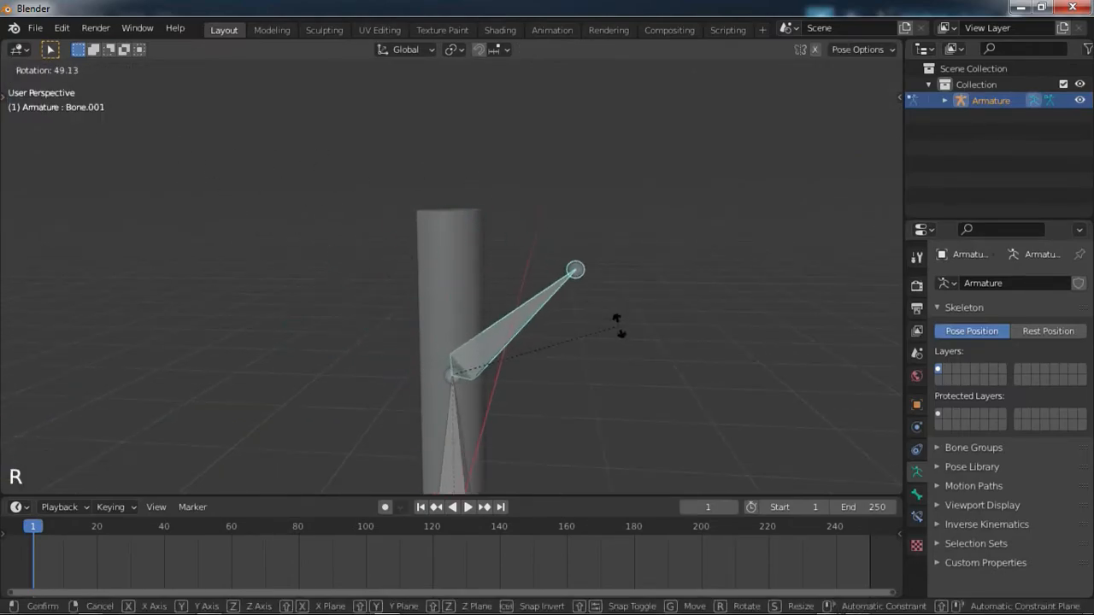
key(Tab)
key(Tab)
click(91, 72)
click(53, 88)
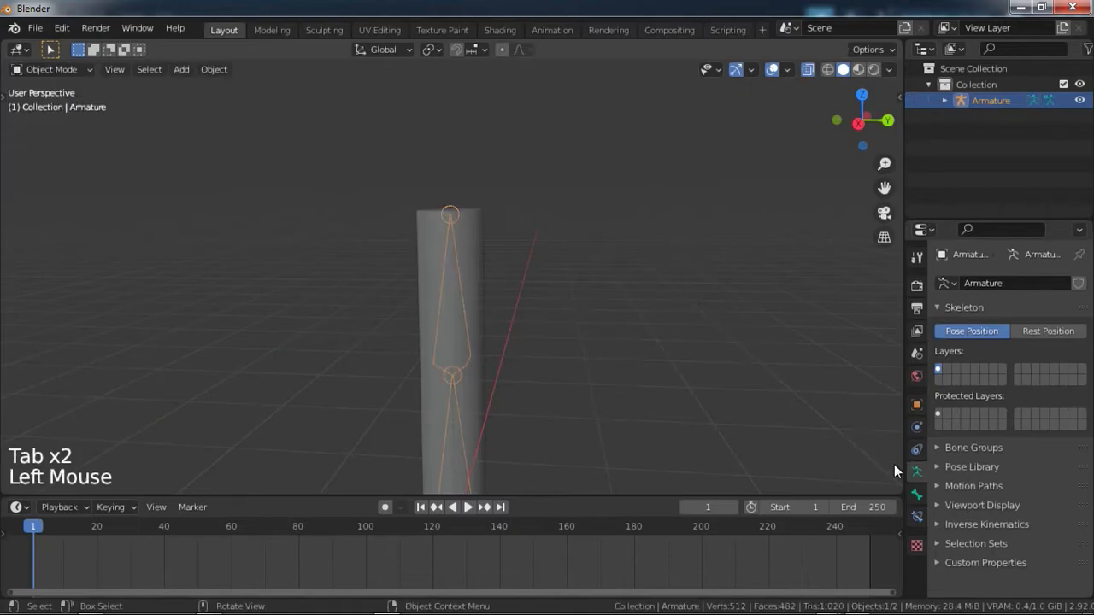
Step: Select the cylinder and examine its Bone and Bone.001 vertex groups
click(474, 299)
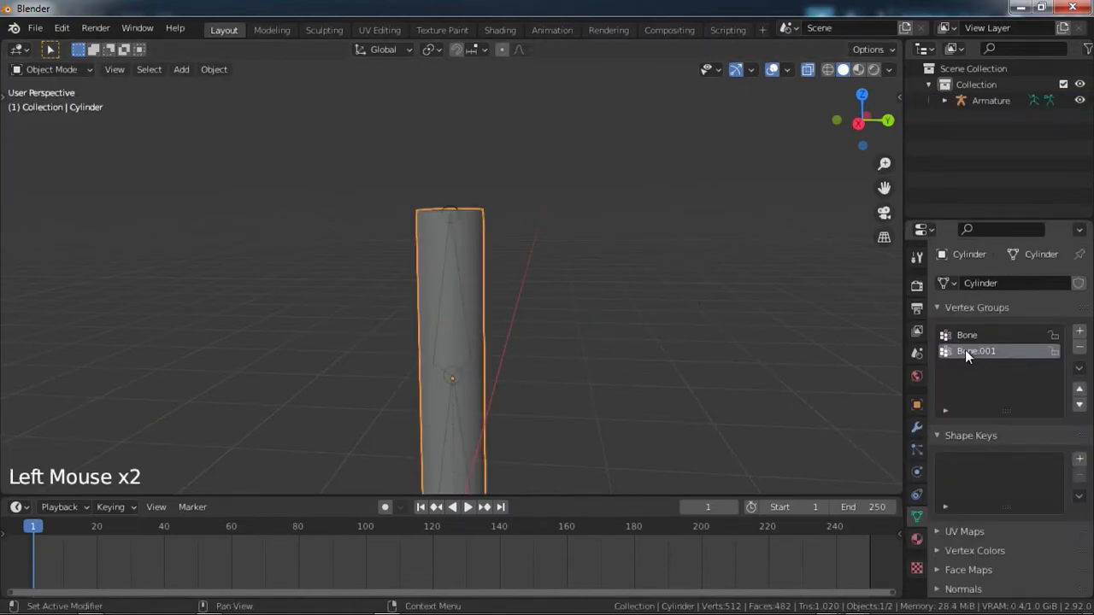
shift+middle_drag(653, 320, 640, 318)
middle_drag(640, 318, 628, 316)
scroll(628, 316, up, 1)
shift+middle_drag(628, 316, 618, 317)
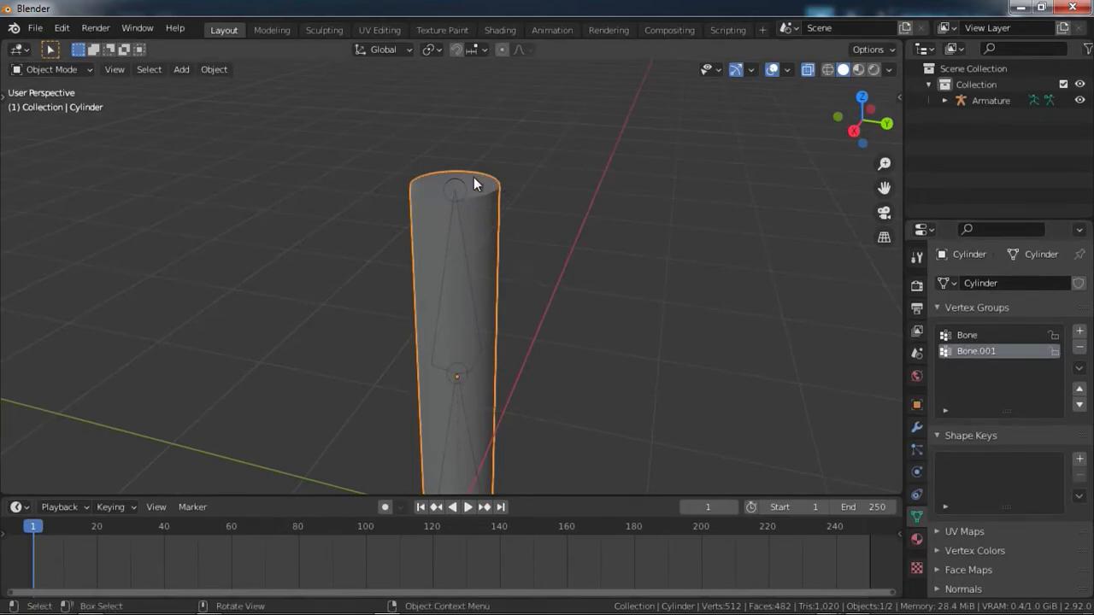
click(570, 220)
click(668, 268)
scroll(651, 282, down, 1)
click(495, 259)
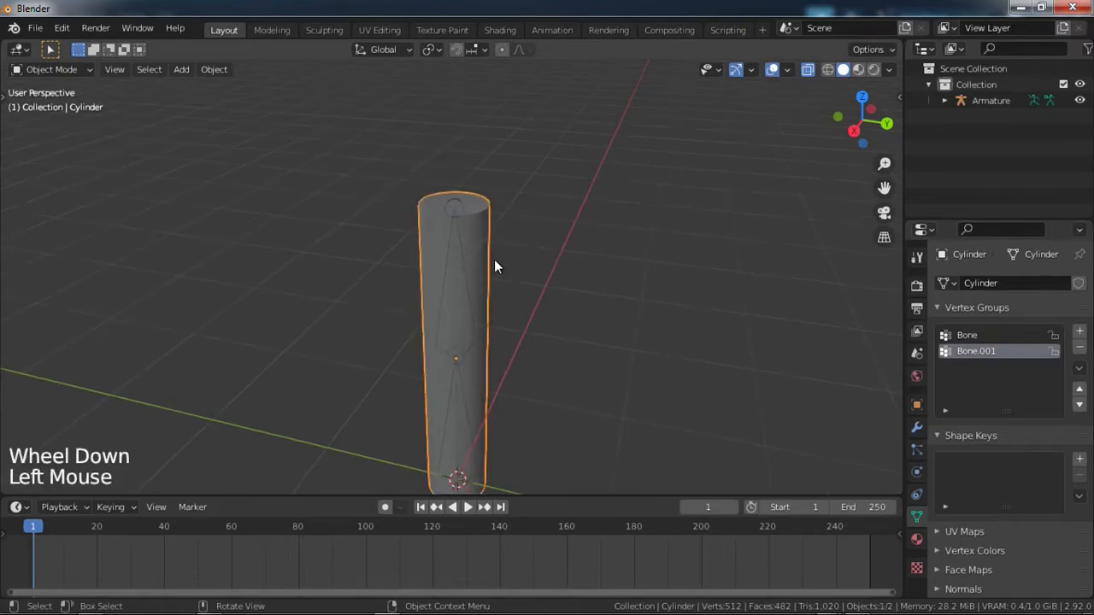
Step: Select the armature, add the cylinder as the active object, and switch to Weight Paint mode
click(459, 202)
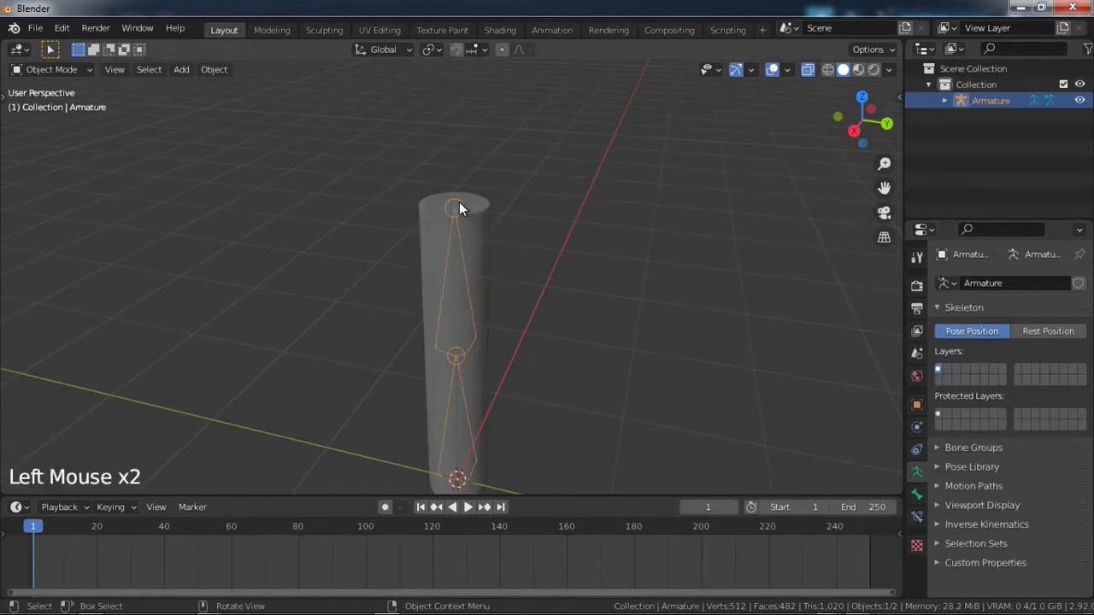
shift+click(477, 231)
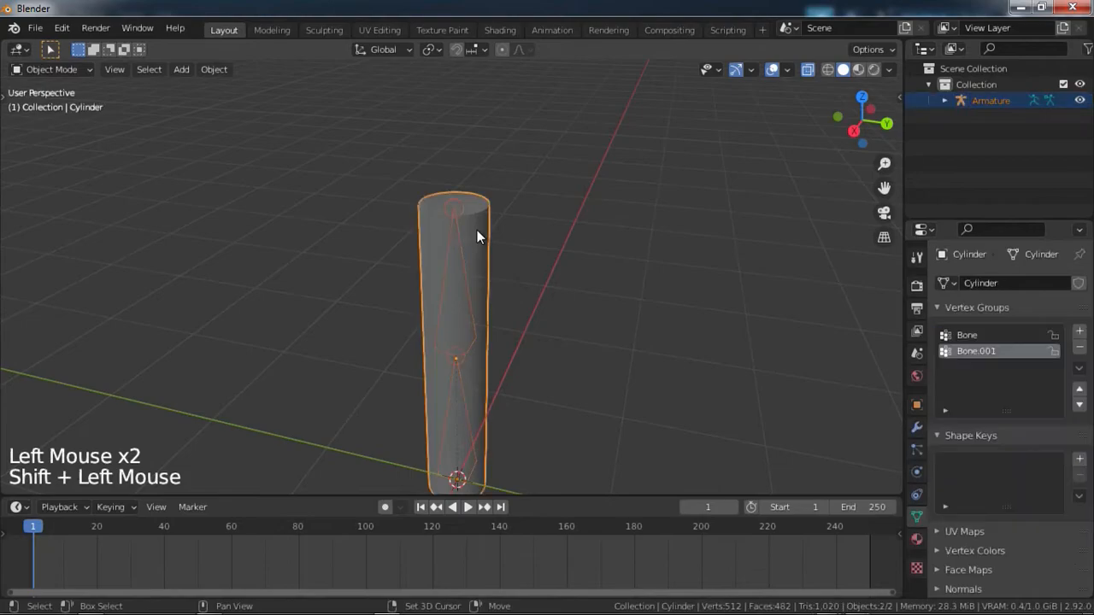
click(72, 70)
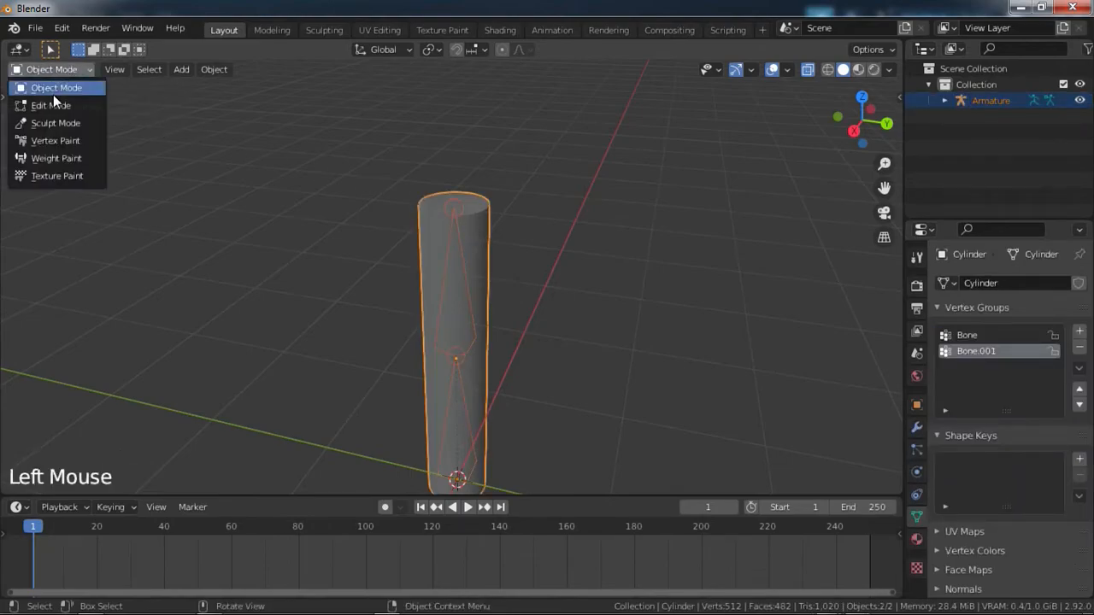
click(48, 160)
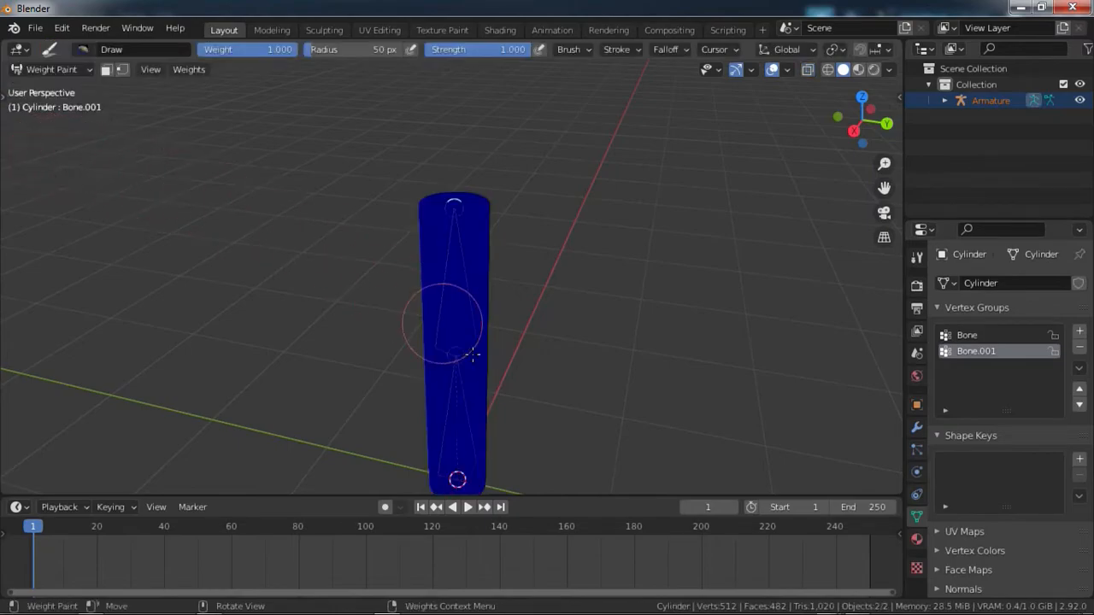
Step: Switch between the Bone.001 and Bone vertex groups to view their weights on the cylinder
shift+middle_drag(457, 342, 479, 350)
middle_drag(479, 351, 555, 364)
scroll(576, 367, up, 2)
double_click(972, 351)
click(972, 338)
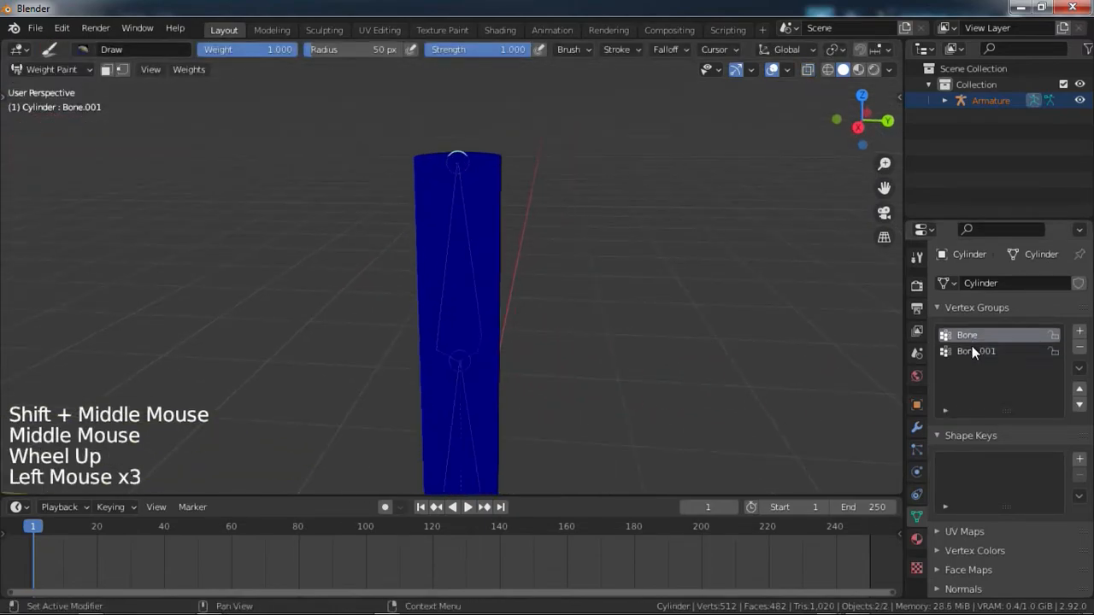
Step: Switch between the Bone and Bone.001 vertex groups, leaving Bone active, and inspect the weights at the cylinder's upper end
click(972, 348)
click(972, 335)
click(973, 345)
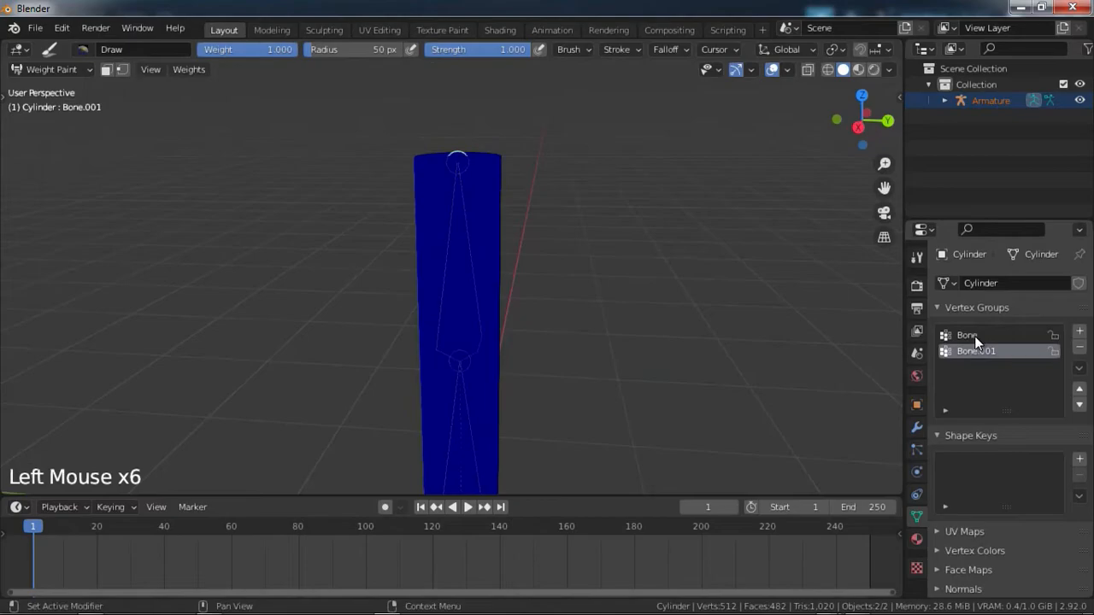
click(974, 336)
middle_drag(570, 265, 598, 282)
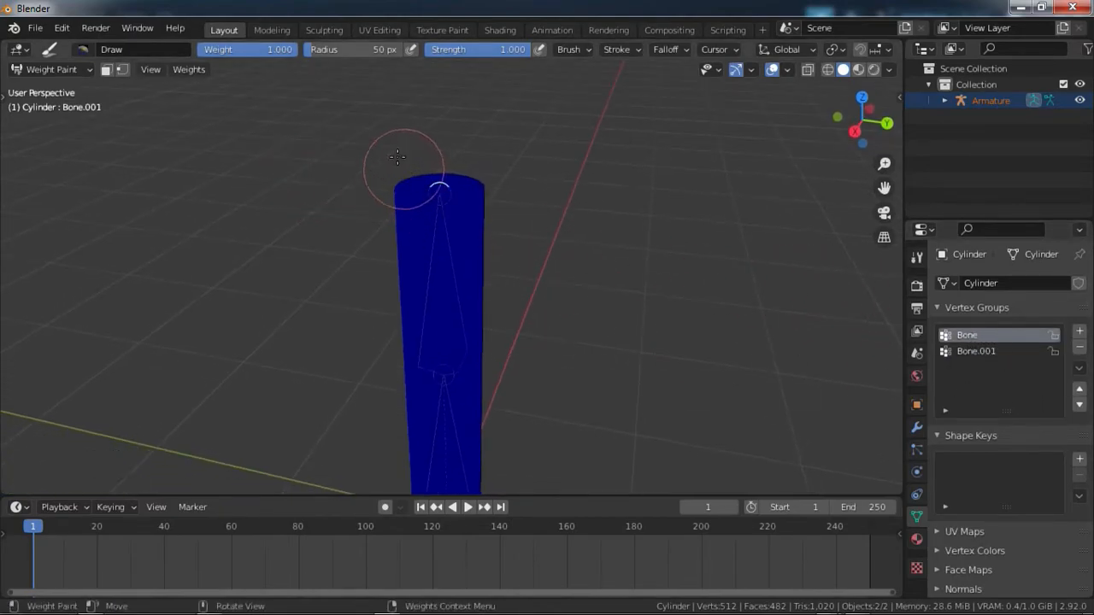
Step: Lower the brush weight to 0 and paint over the cylinder's upper end in the Bone group
mouse_move(280, 54)
mouse_down()
mouse_move(222, 41)
mouse_move(295, 50)
mouse_up()
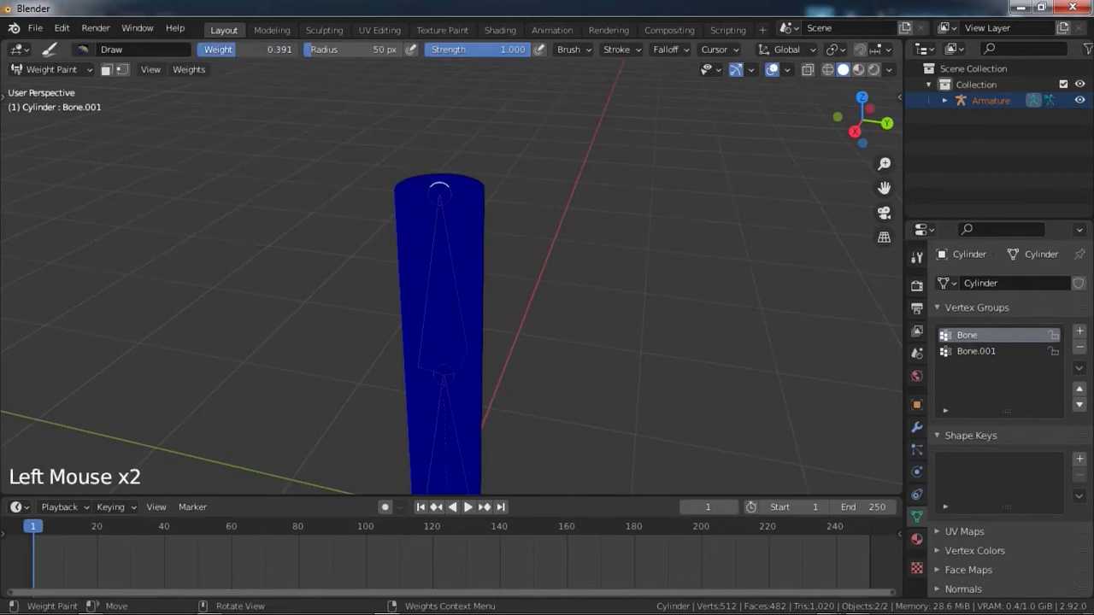
click(453, 195)
mouse_move(453, 195)
mouse_down()
mouse_move(432, 201)
mouse_move(452, 208)
mouse_move(410, 205)
mouse_up()
click(562, 182)
mouse_move(410, 205)
middle_down()
mouse_move(562, 183)
mouse_move(244, 220)
middle_up()
click(370, 210)
middle_drag(371, 224, 535, 205)
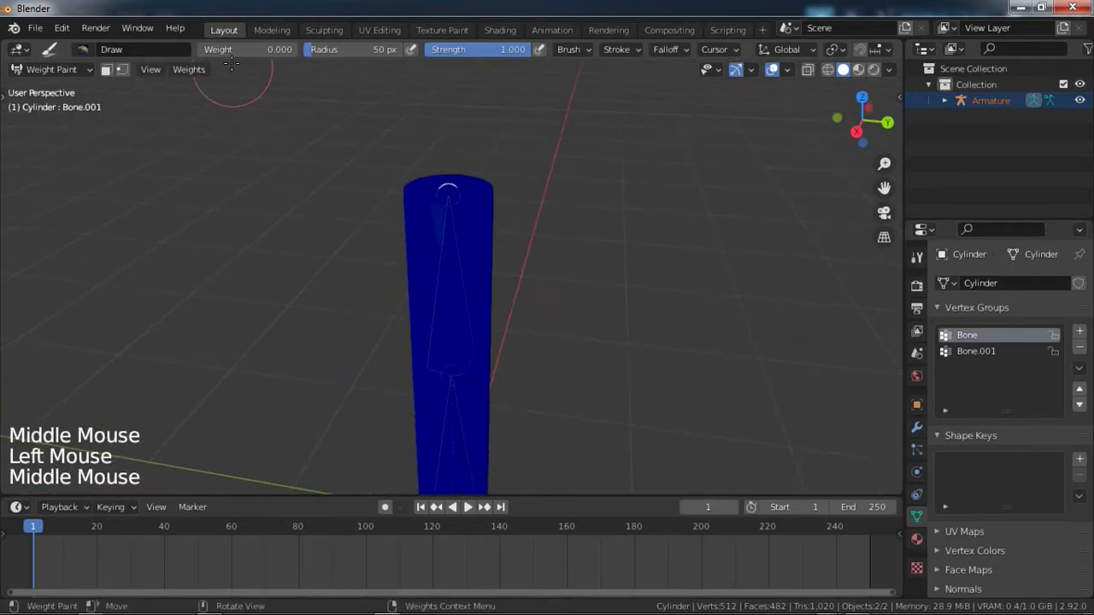
Step: Paint the cylinder's top end at weight 1.000 in the Bone group and compare it with the Bone.001 group
drag(233, 53, 299, 51)
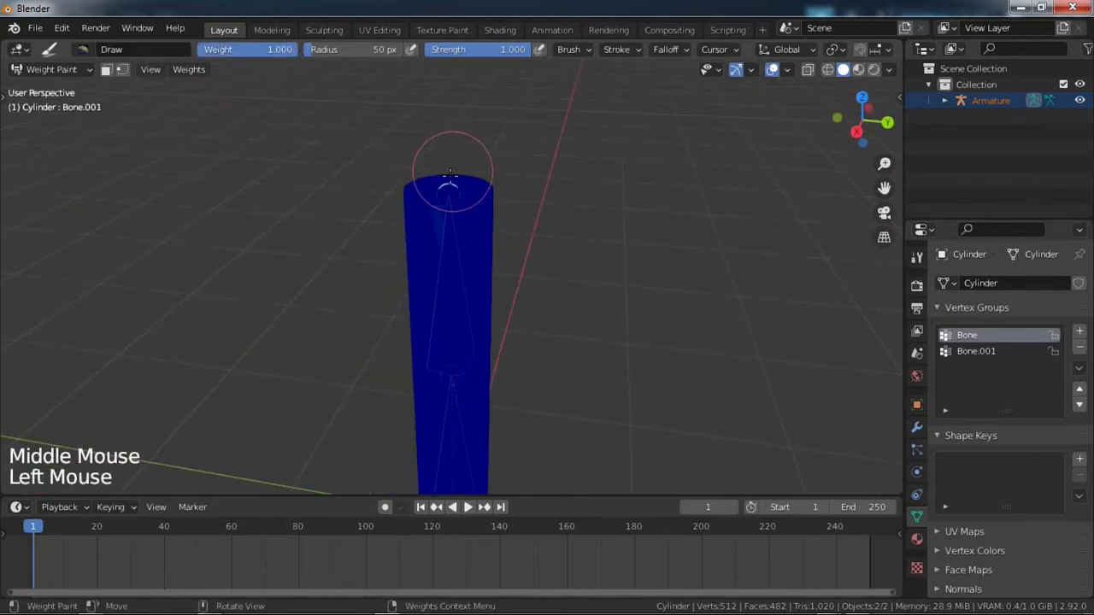
mouse_move(417, 210)
mouse_down()
mouse_move(471, 198)
mouse_move(452, 154)
mouse_move(486, 183)
mouse_move(453, 162)
mouse_up()
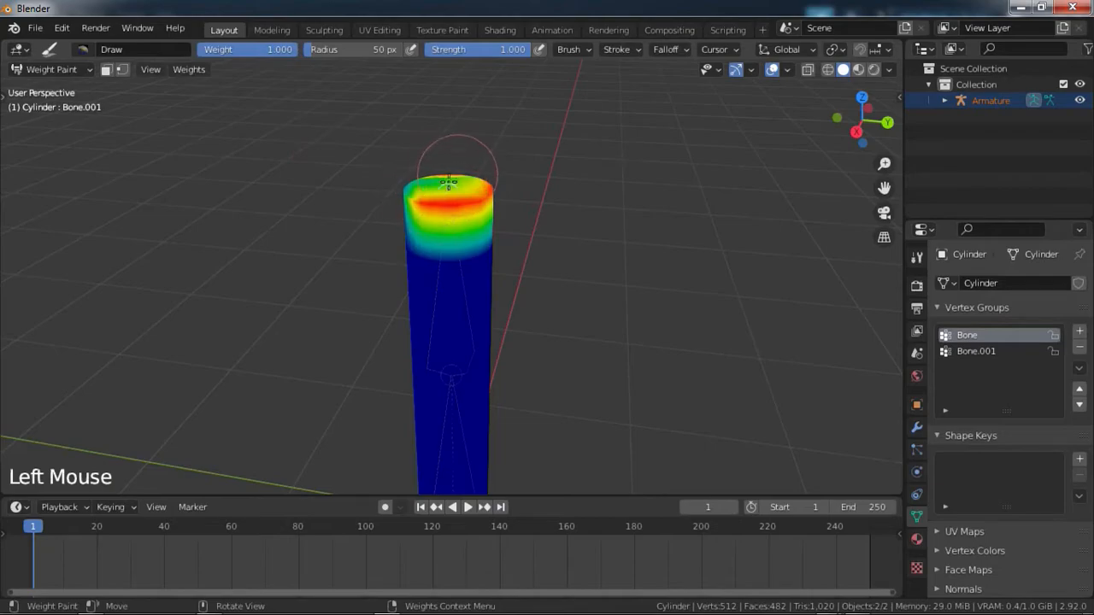
click(976, 353)
scroll(558, 350, down, 3)
middle_drag(558, 350, 513, 389)
shift+middle_drag(513, 389, 631, 395)
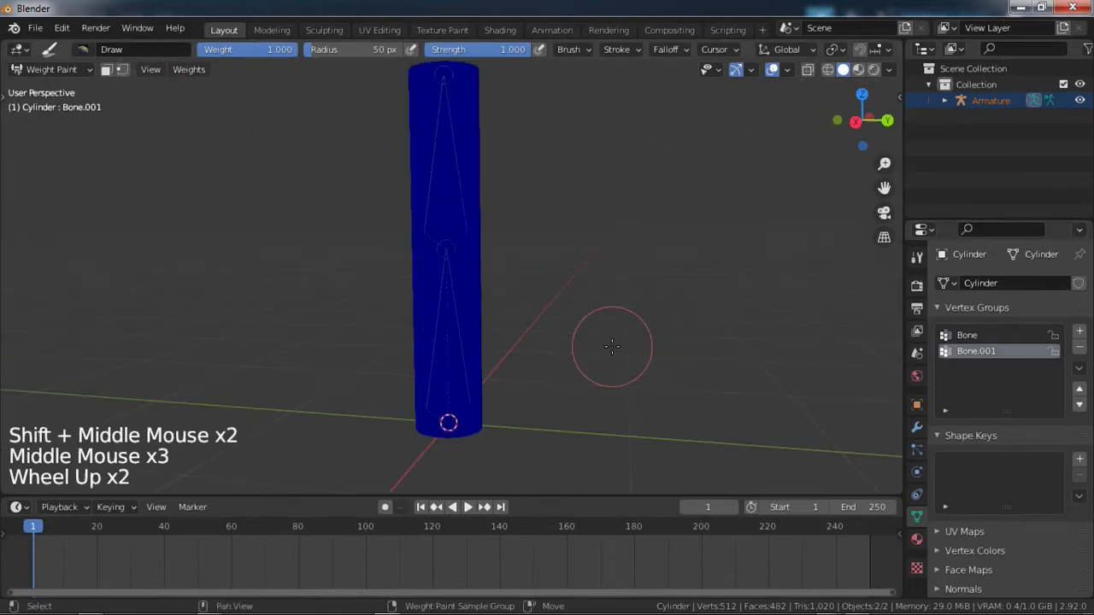
shift+middle_drag(611, 342, 915, 344)
click(966, 336)
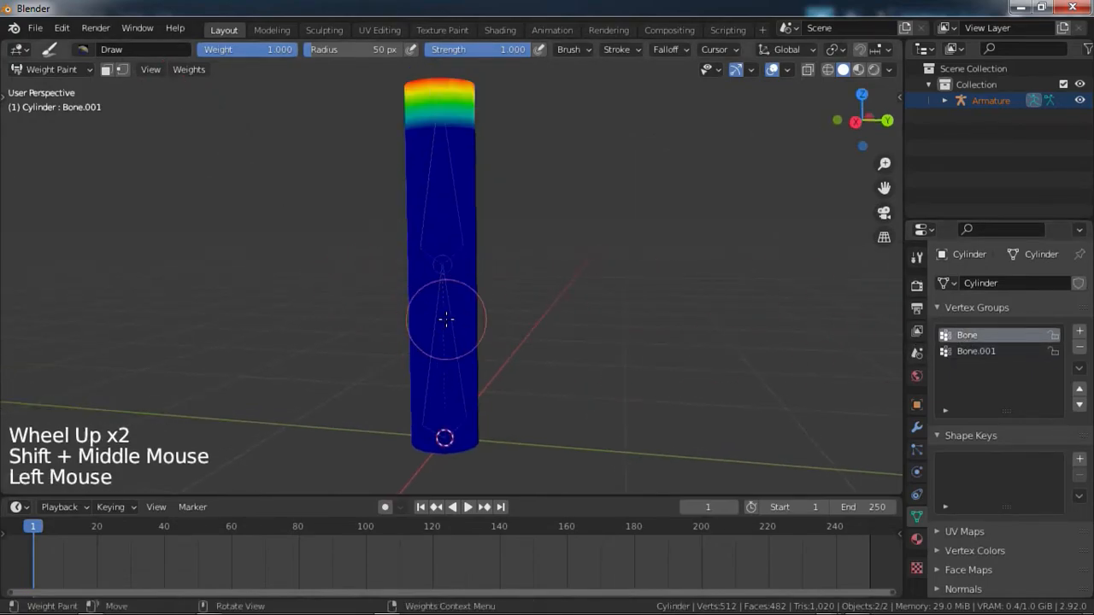
Step: Set the brush weight to 0 and erase the Bone group's painted weights from the cylinder's top end
middle_drag(291, 83, 257, 121)
drag(262, 53, 163, 53)
drag(425, 100, 418, 135)
middle_drag(418, 134, 461, 342)
drag(461, 342, 453, 366)
mouse_move(454, 366)
middle_down()
mouse_move(558, 175)
mouse_move(518, 385)
mouse_move(479, 423)
middle_up()
middle_drag(478, 423, 504, 410)
click(437, 438)
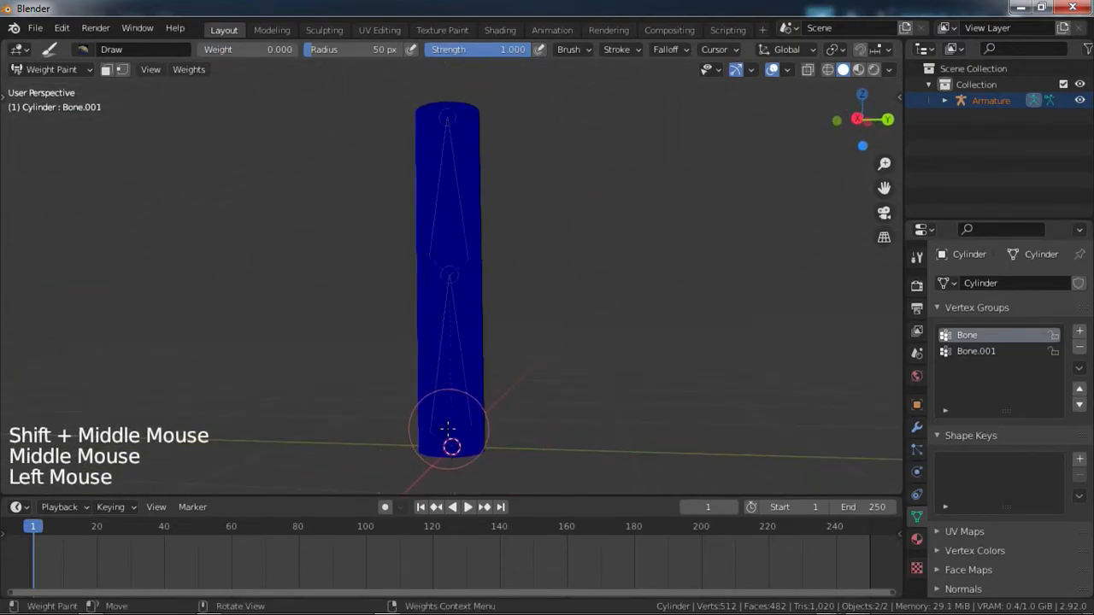
Step: Set the brush weight to 1.000 and paint all around the cylinder's bottom end in the Bone group
drag(247, 49, 299, 49)
drag(416, 439, 403, 445)
middle_drag(402, 445, 448, 436)
drag(449, 436, 476, 447)
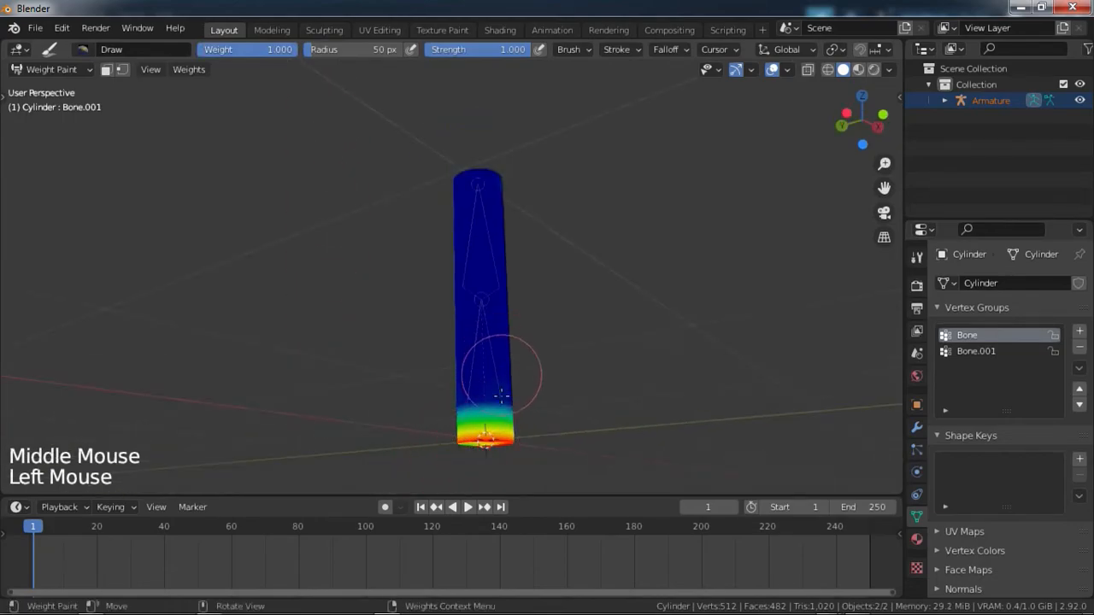
middle_drag(470, 453, 623, 420)
click(361, 459)
middle_drag(361, 459, 397, 461)
shift+middle_drag(398, 461, 516, 449)
mouse_move(282, 50)
mouse_down()
mouse_move(198, 50)
mouse_move(297, 49)
mouse_up()
shift+middle_drag(634, 401, 630, 349)
scroll(630, 350, up, 2)
scroll(632, 349, down, 2)
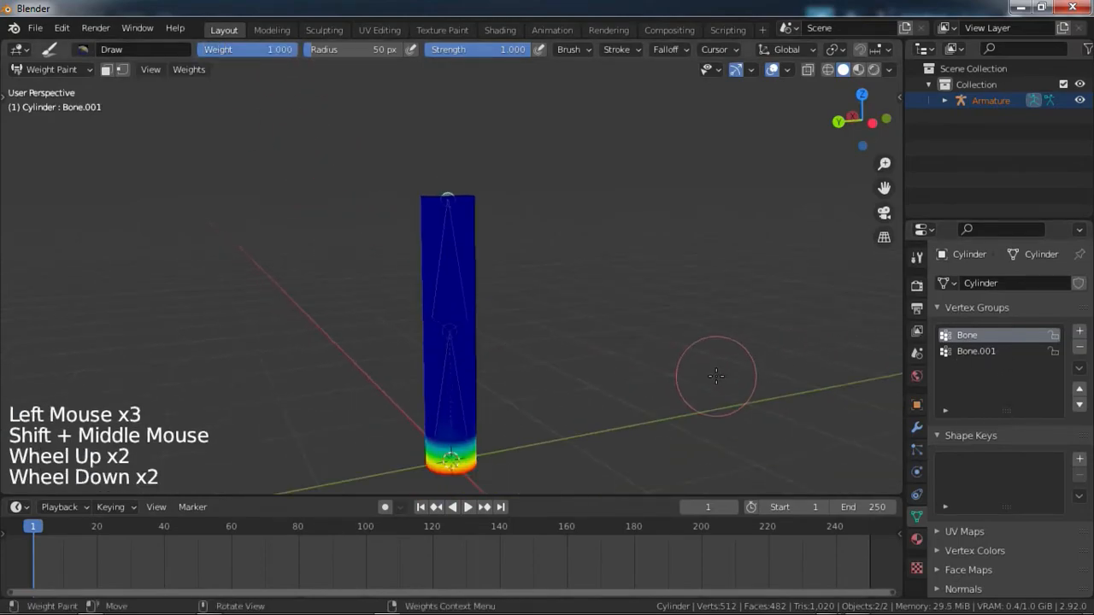
Step: Activate the Bone.001 group and paint all around the cylinder's top end at weight 1.000
click(956, 353)
mouse_move(533, 262)
middle_down()
mouse_move(518, 325)
mouse_move(476, 309)
mouse_move(479, 335)
middle_up()
scroll(476, 309, up, 2)
middle_drag(478, 335, 470, 359)
click(447, 275)
mouse_move(447, 279)
mouse_down()
mouse_move(434, 260)
mouse_move(468, 267)
mouse_move(455, 269)
mouse_up()
middle_drag(456, 270, 541, 276)
click(562, 274)
scroll(542, 276, down, 3)
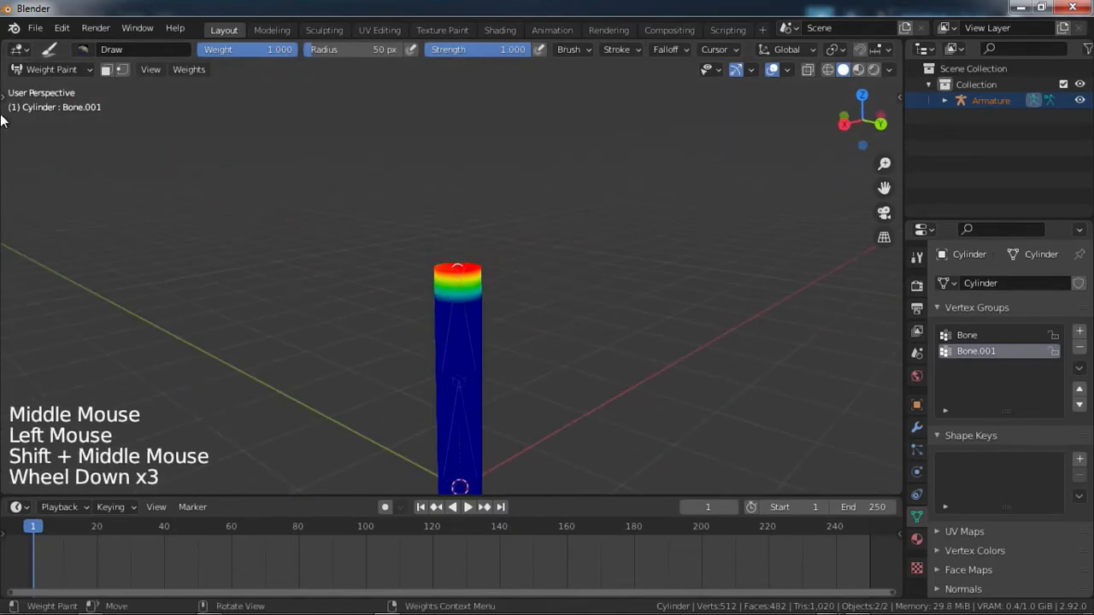
Step: Return to Object Mode, select the armature, and switch to Pose Mode
click(43, 69)
click(48, 86)
click(455, 246)
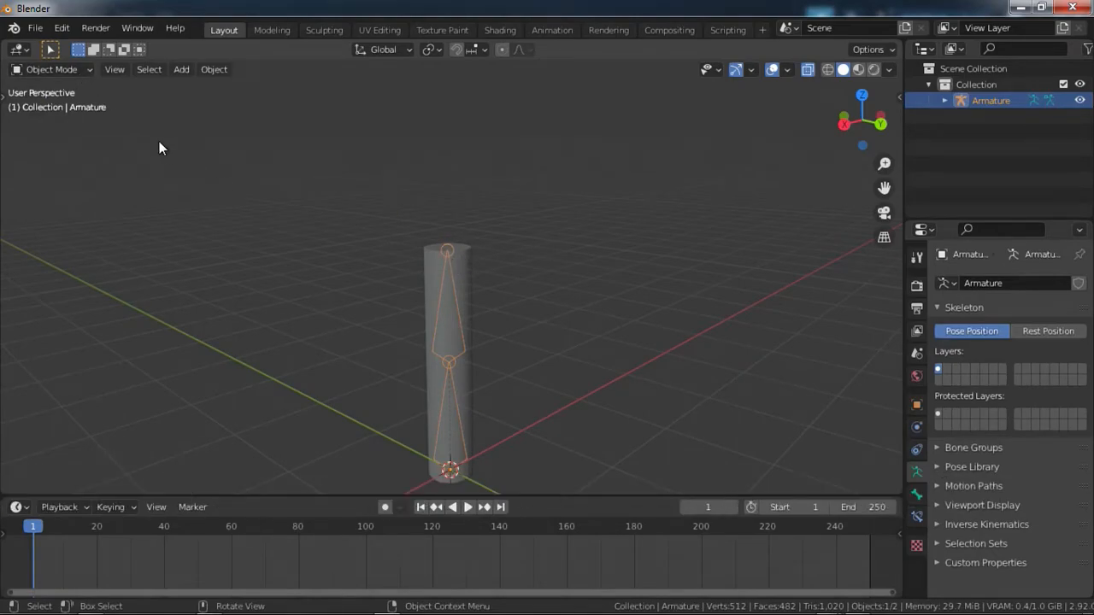
click(85, 72)
click(41, 120)
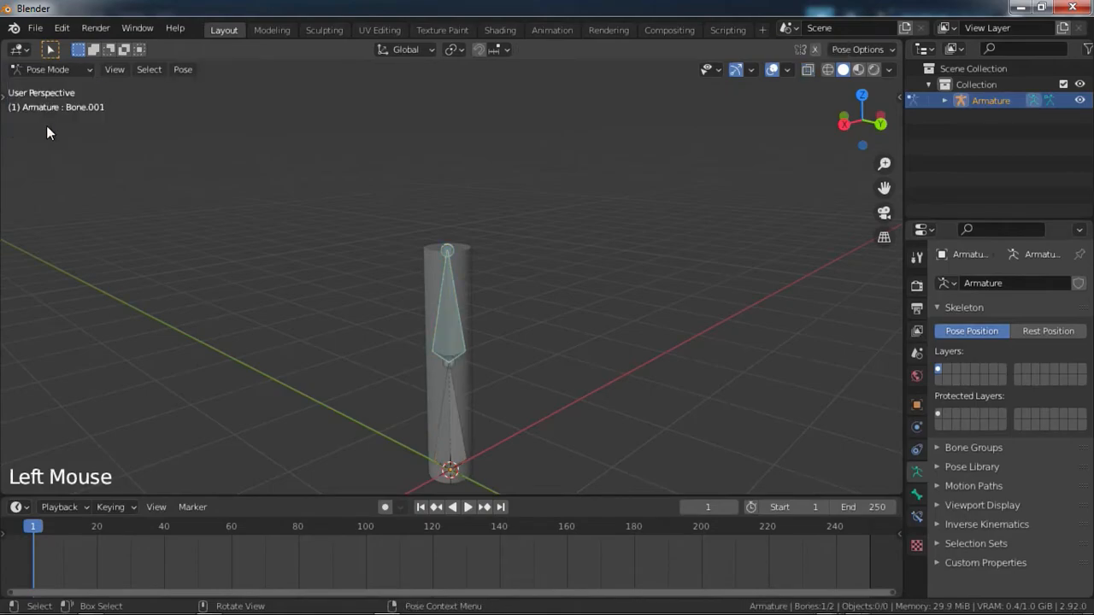
Step: Try rotating the upper bone twice to test the painted weights, cancelling each rotation
shift+middle_drag(435, 360, 440, 310)
key(r)
right_click(529, 271)
scroll(394, 302, up, 3)
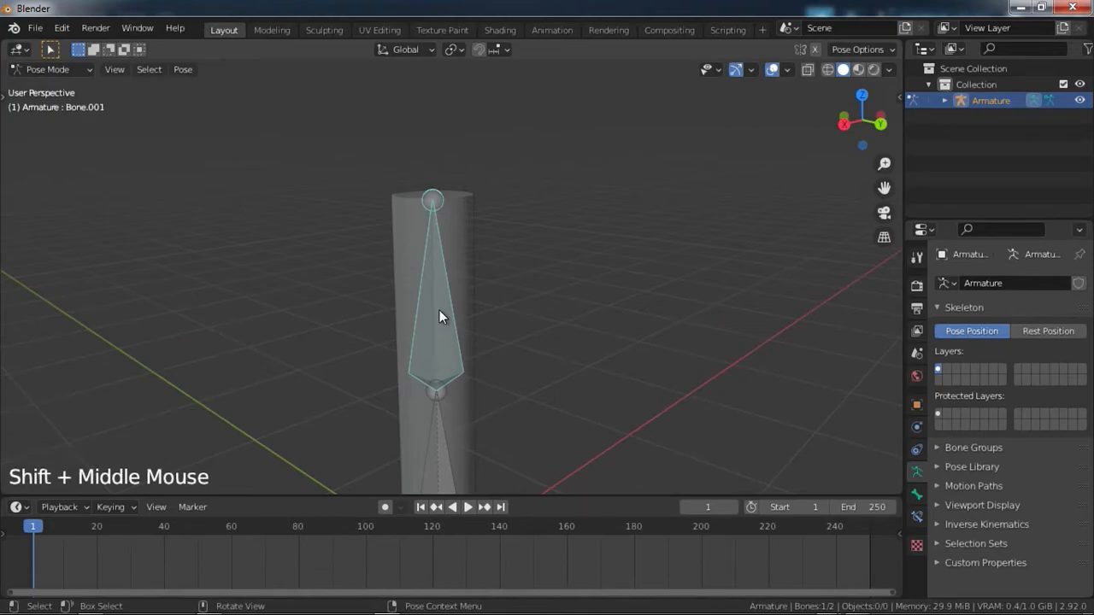
key(r)
right_click(418, 213)
scroll(418, 212, down, 2)
scroll(410, 212, down, 1)
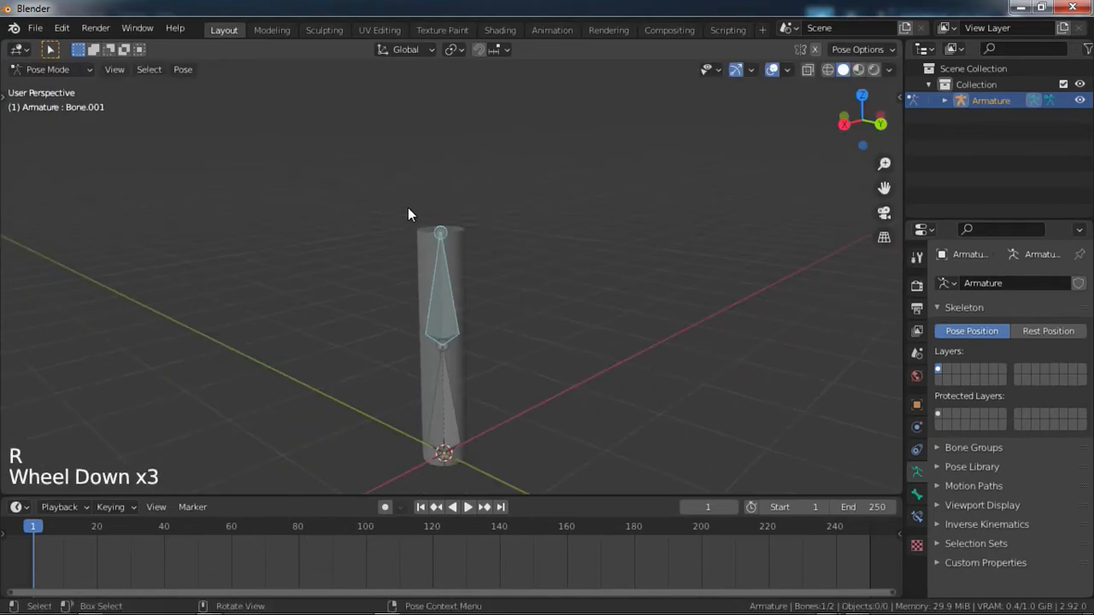
Step: Return to Object Mode, select the cylinder, and remove its Bone and Bone.001 vertex groups
click(43, 69)
click(53, 88)
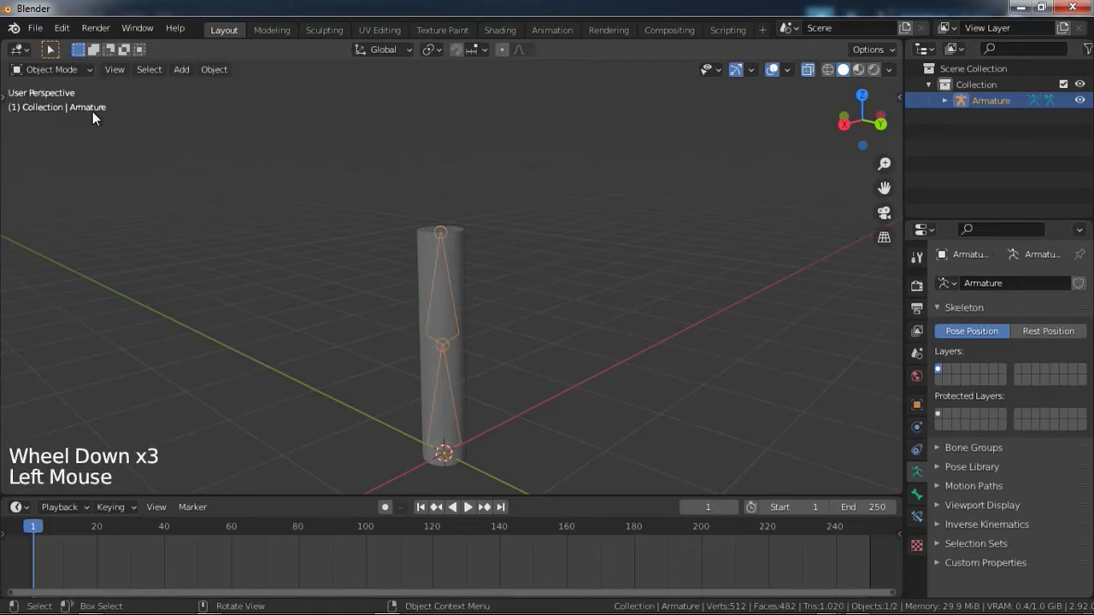
click(460, 245)
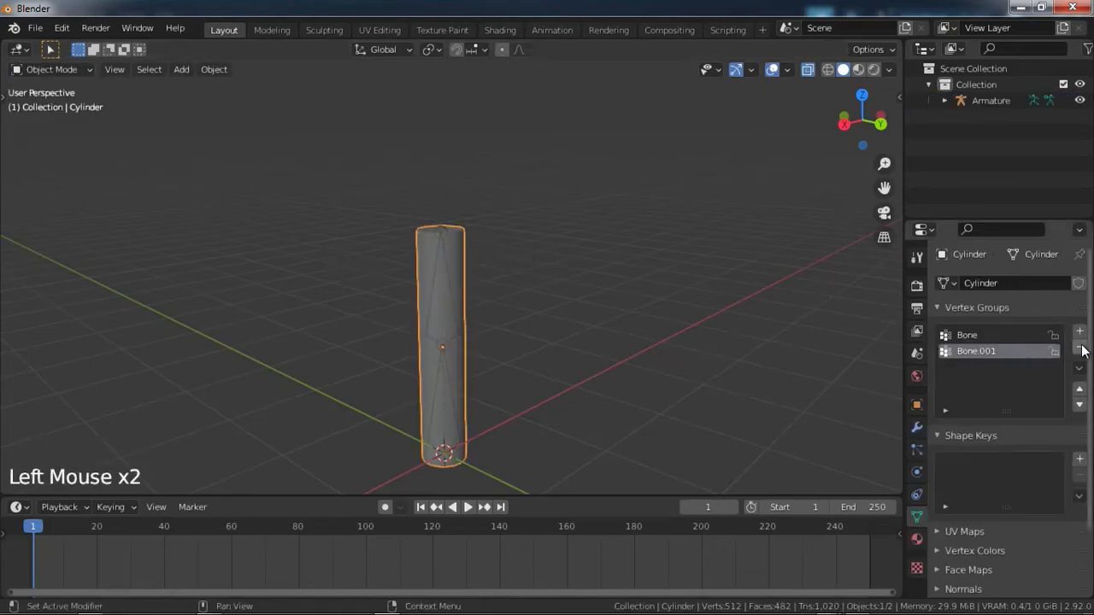
click(1081, 349)
Step: Select the cylinder, add the armature as the active object, and parent them using Armature Deform With Automatic Weights
shift+middle_drag(539, 279, 425, 215)
click(563, 294)
scroll(516, 246, up, 3)
click(444, 156)
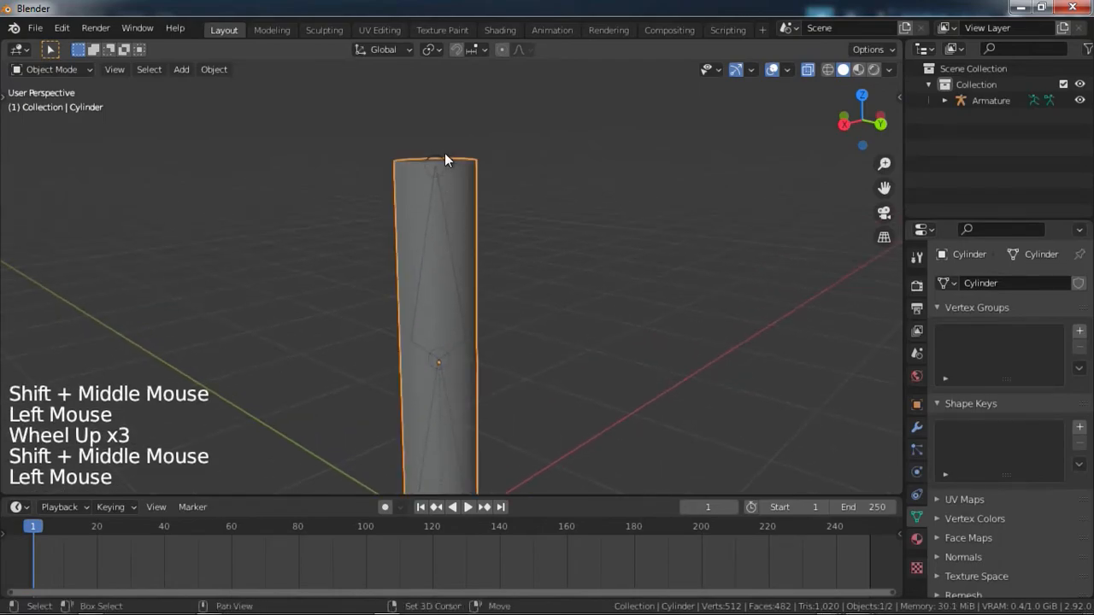
shift+click(441, 158)
key(ctrl+p)
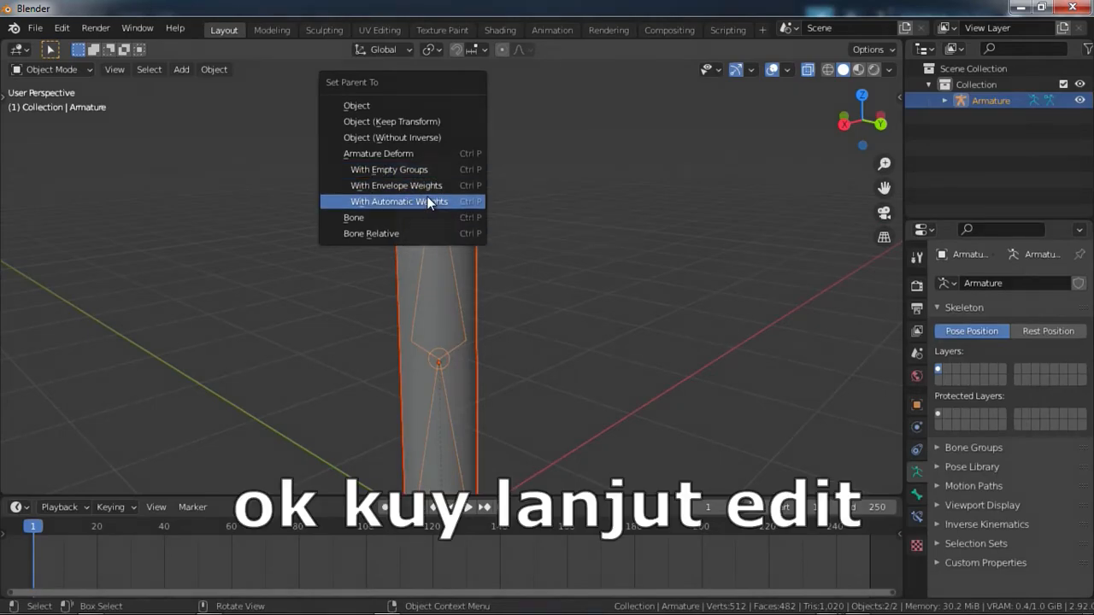
click(429, 200)
Step: View the cylinder's new vertex groups, put the armature in Pose Mode, and try rotating the upper bone, cancelling the rotation
click(437, 160)
click(437, 160)
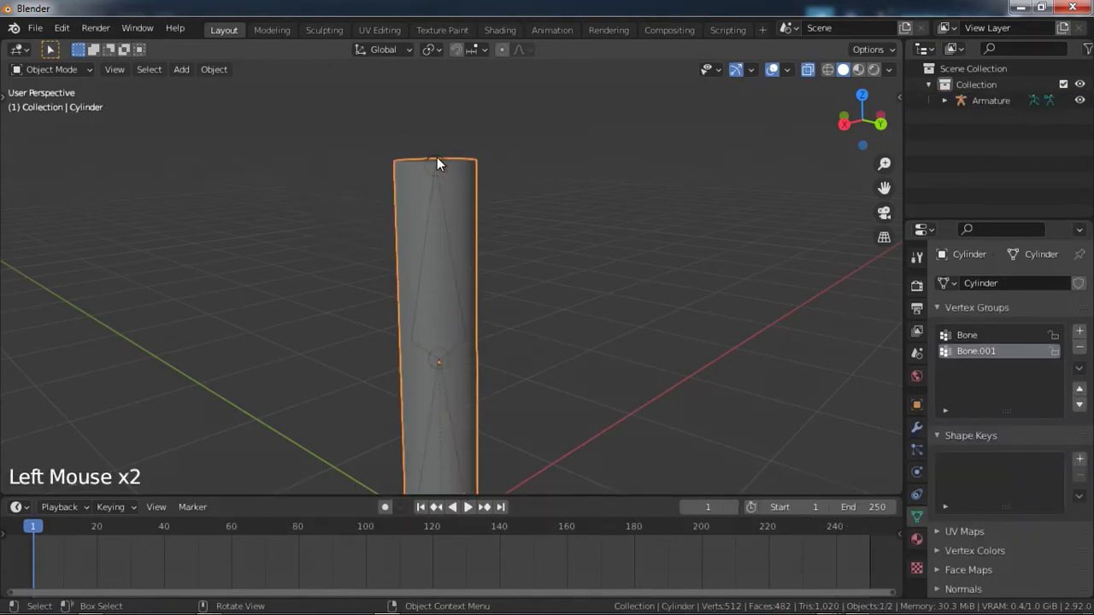
click(51, 70)
click(51, 123)
key(r)
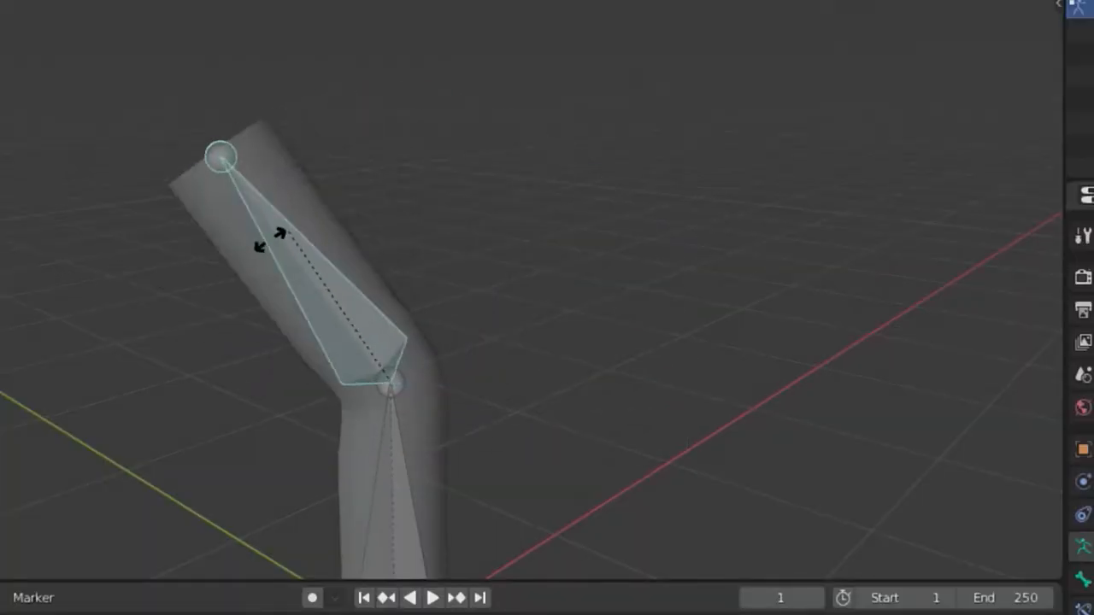
key(Escape)
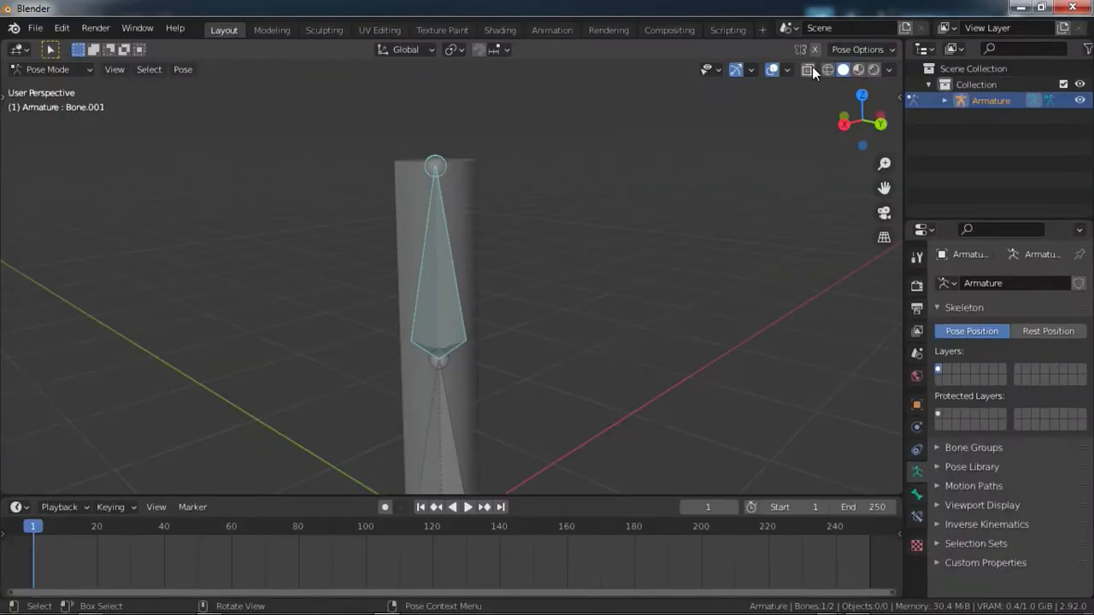
Step: Turn off X-ray, put the armature back in Pose Mode, and try rotating the upper bone inside the solid cylinder
click(812, 68)
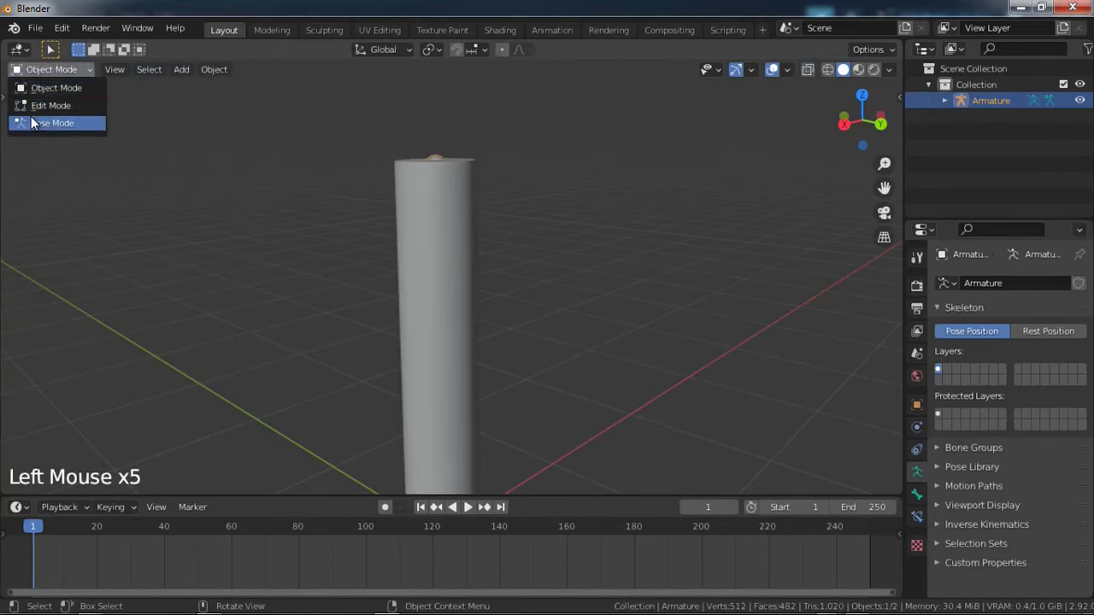
click(33, 121)
shift+middle_drag(469, 206, 474, 156)
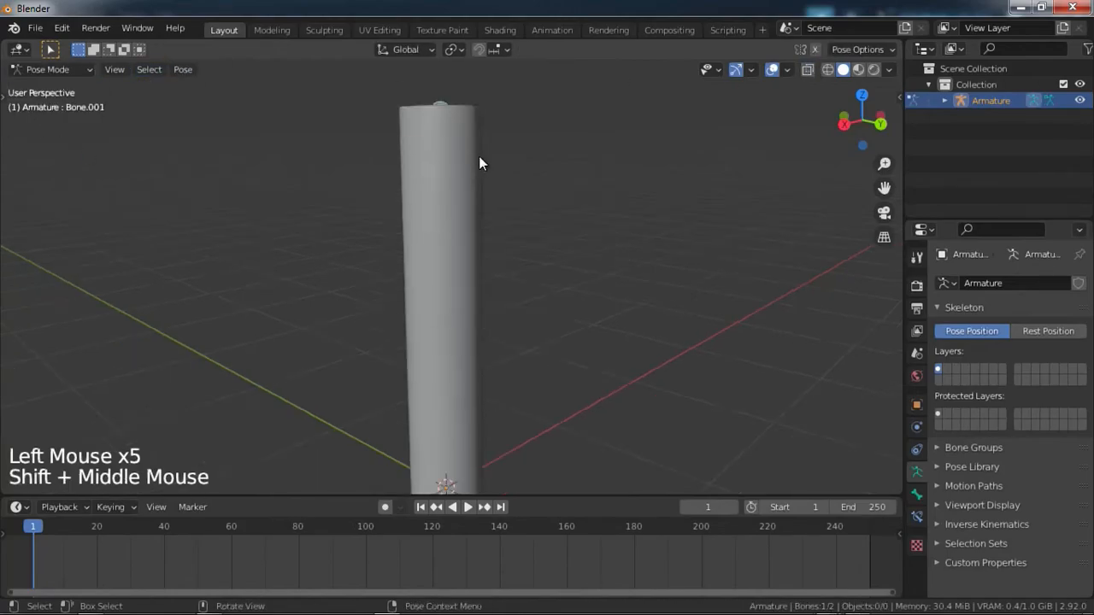
key(r)
key(Escape)
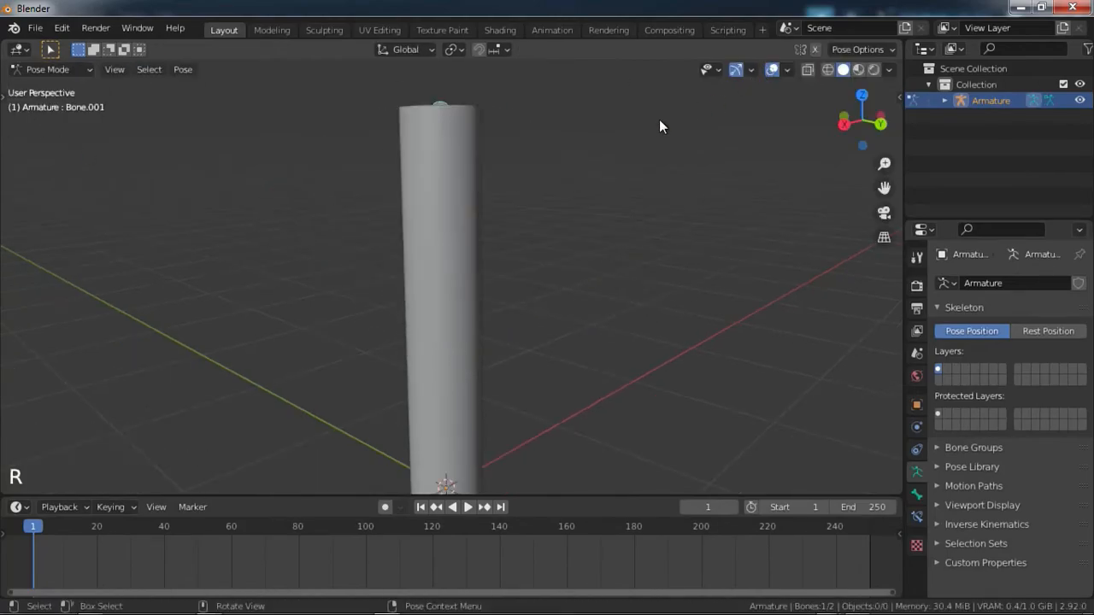
Step: Select the cylinder in Object Mode, switch to Weight Paint, and examine the Bone.001 group's automatic weights
click(407, 177)
click(407, 177)
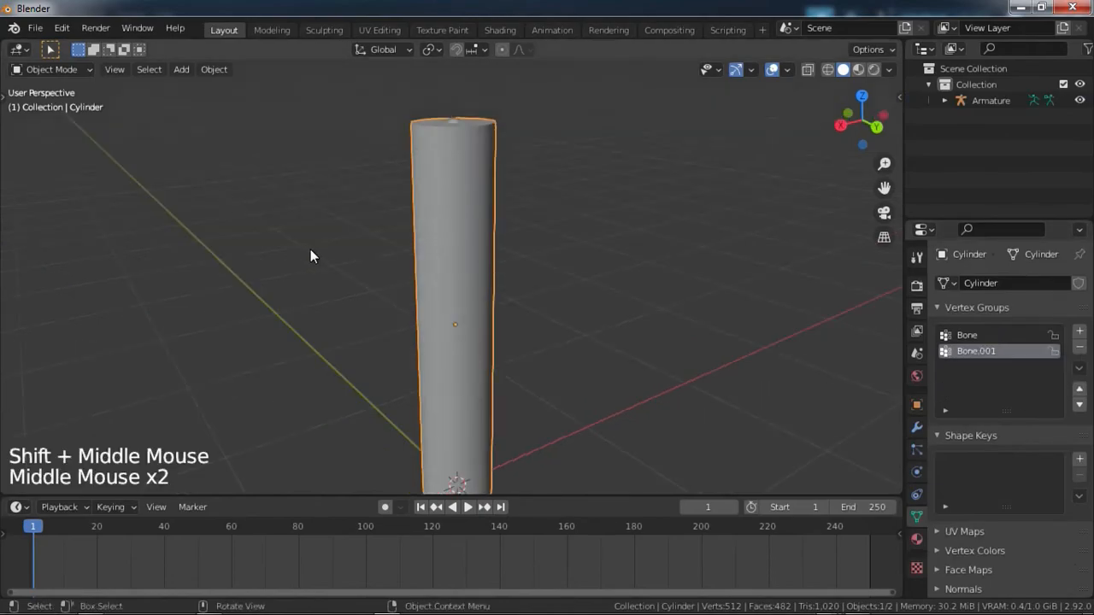
scroll(311, 256, down, 1)
click(78, 74)
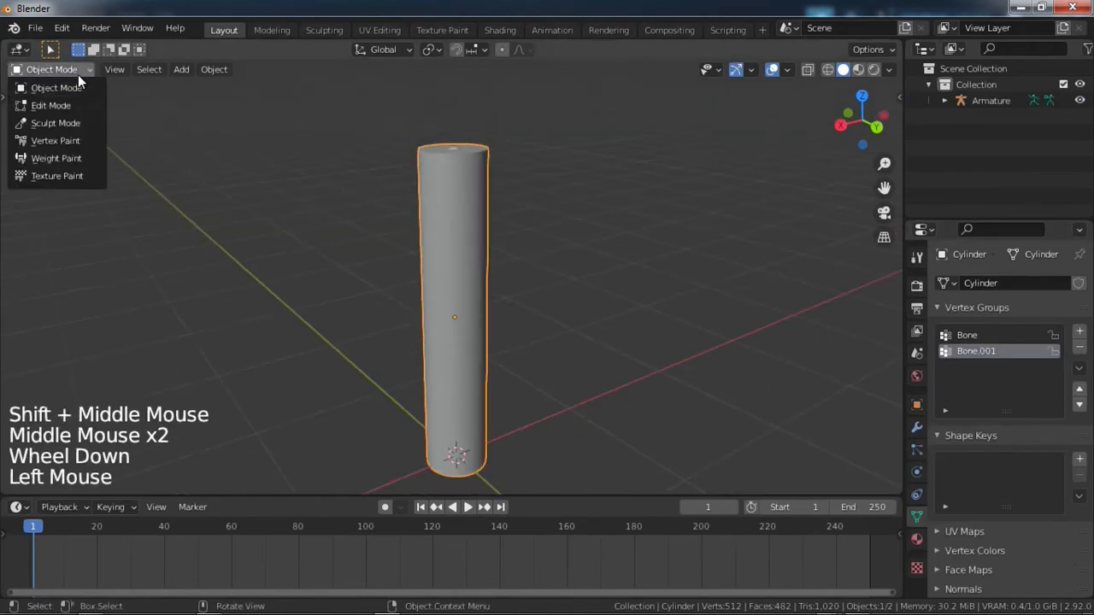
click(47, 158)
middle_drag(567, 245, 470, 183)
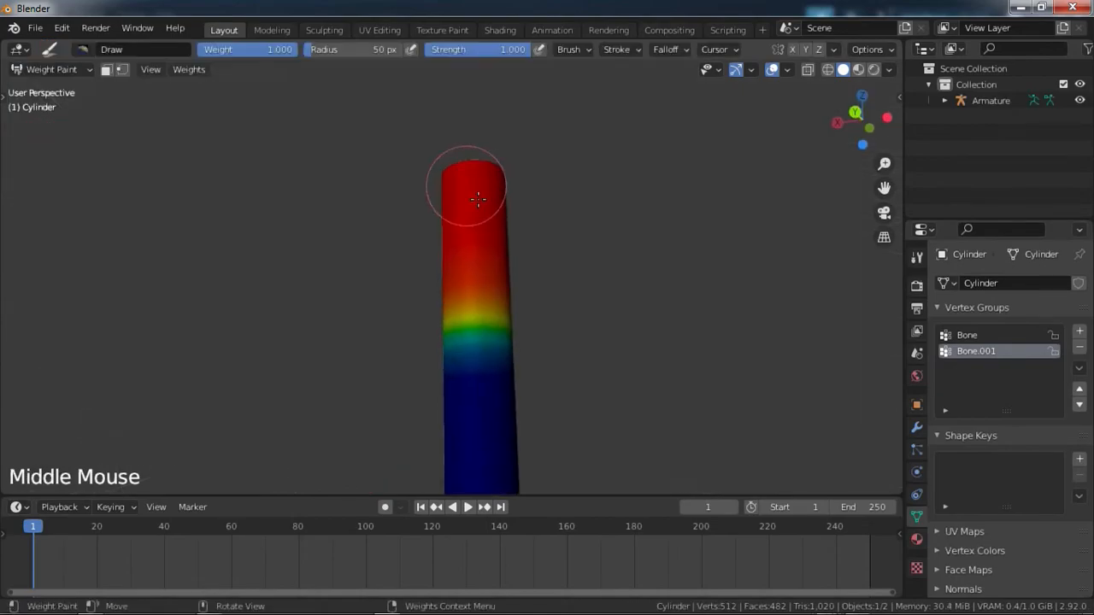
Step: Activate the Bone vertex group and examine its automatic weights along the whole cylinder
click(975, 337)
scroll(857, 344, down, 3)
shift+middle_drag(858, 345, 769, 351)
middle_drag(769, 350, 595, 357)
scroll(595, 358, up, 1)
scroll(595, 357, up, 3)
shift+middle_drag(454, 205, 435, 153)
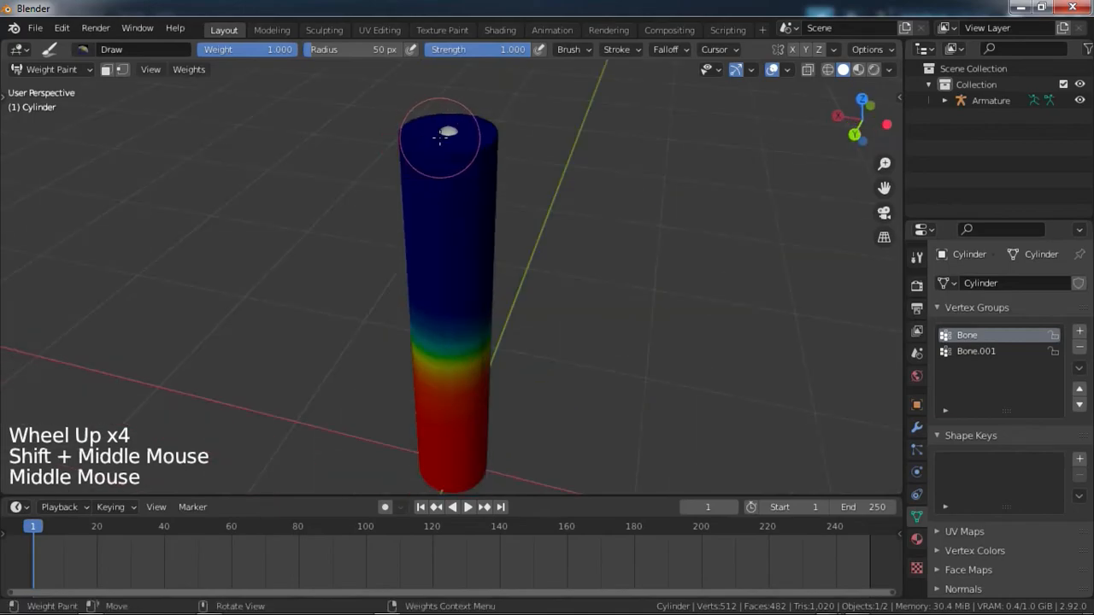
scroll(459, 210, down, 3)
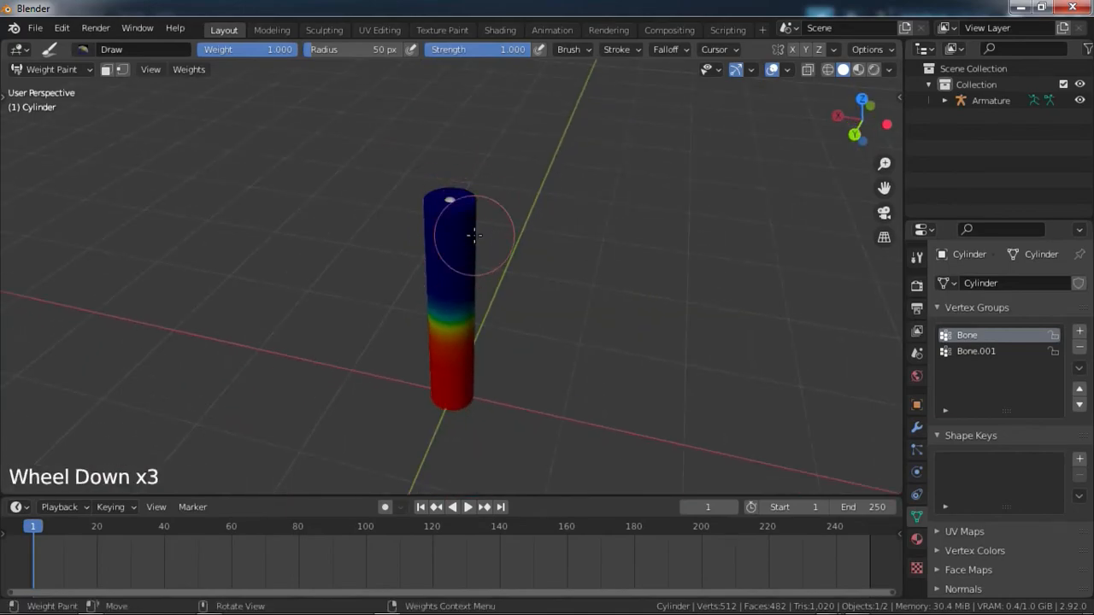
Step: Return to Object Mode, select the armature, enter Pose Mode, and turn on X-ray to show the bones
middle_drag(395, 276, 523, 181)
scroll(526, 201, up, 3)
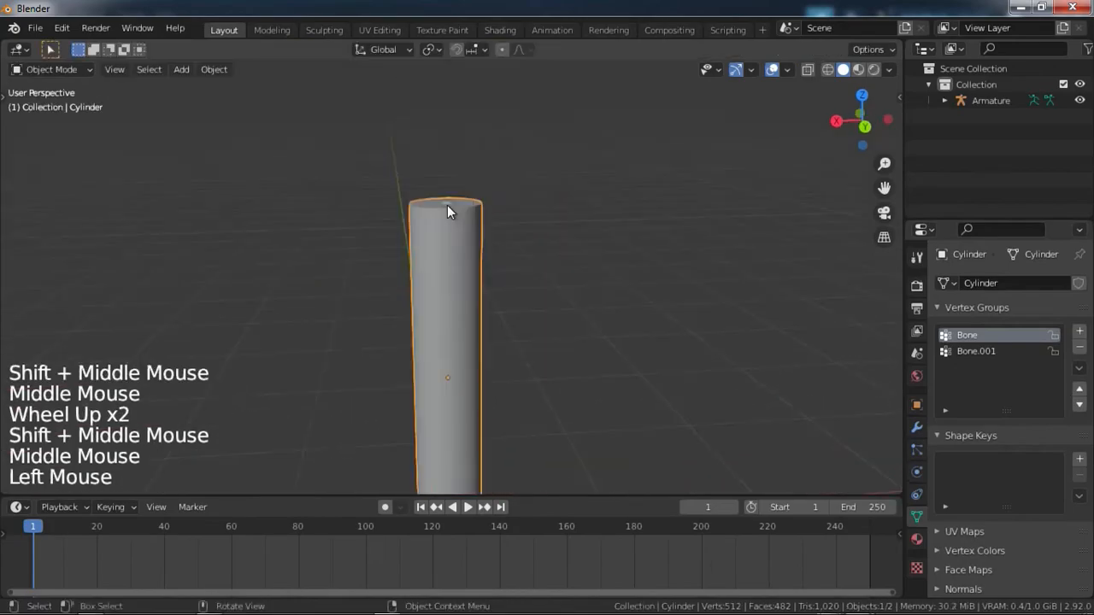
click(447, 205)
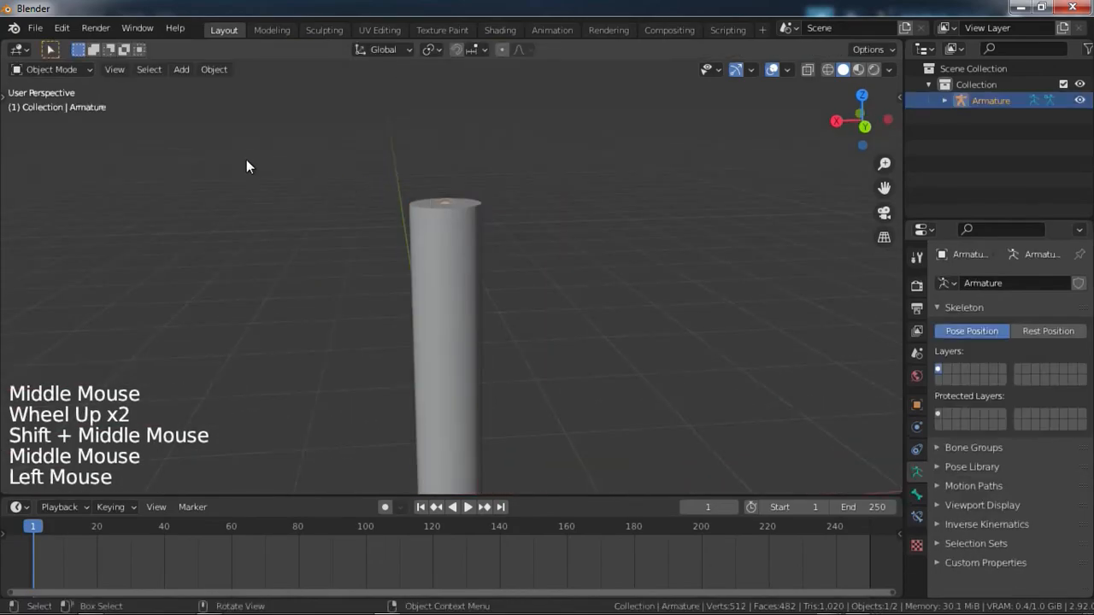
click(53, 70)
click(52, 124)
click(808, 69)
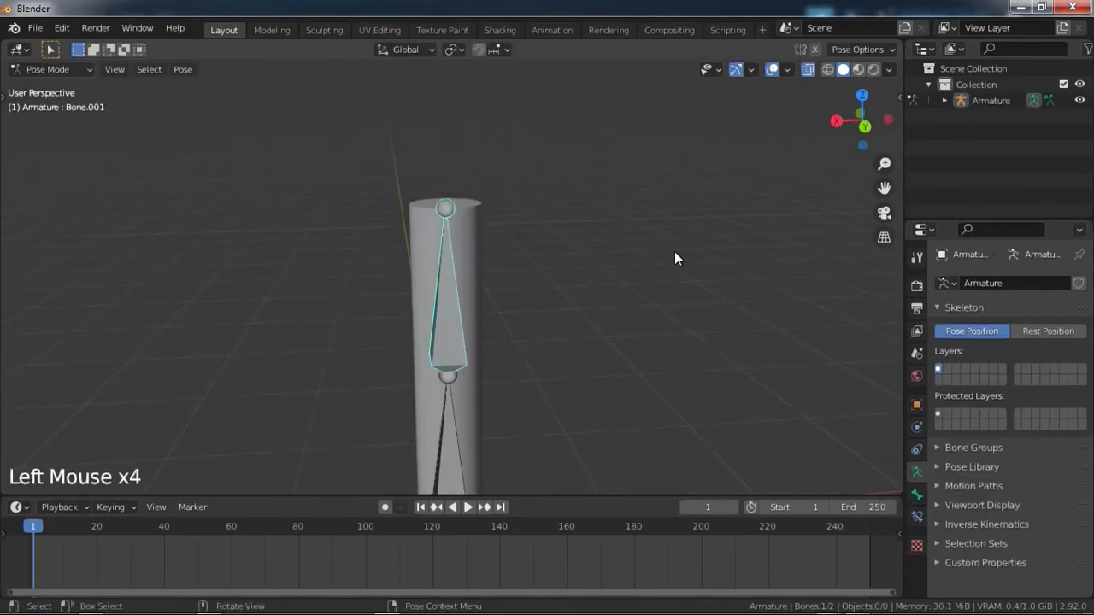
Step: Try rotating the upper bone to bend the cylinder, and cancel the rotation
shift+middle_drag(607, 320, 607, 233)
scroll(479, 237, down, 2)
key(r)
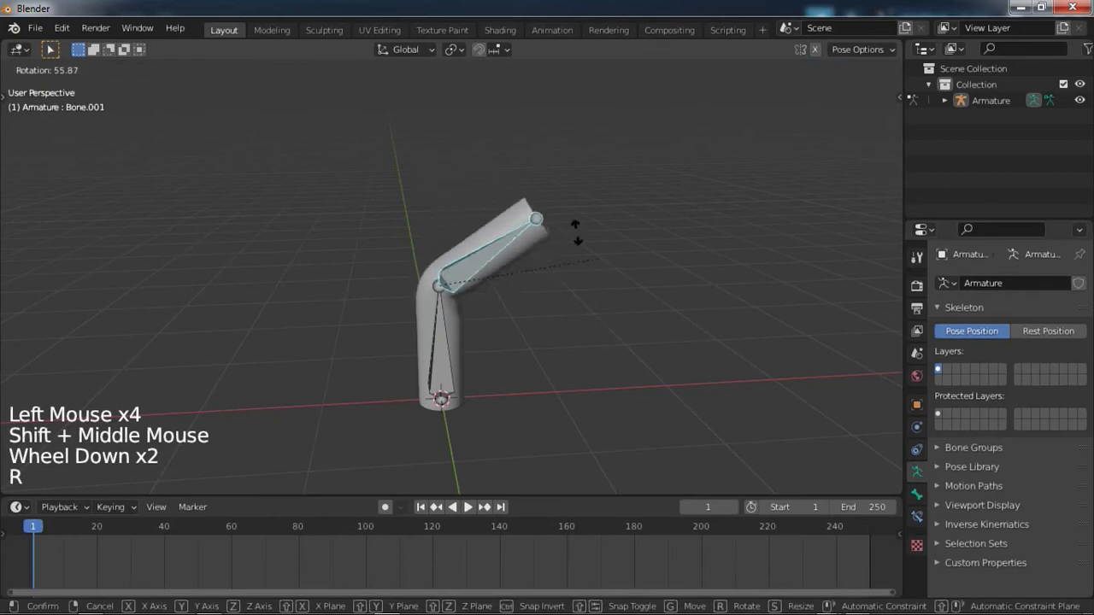
key(Escape)
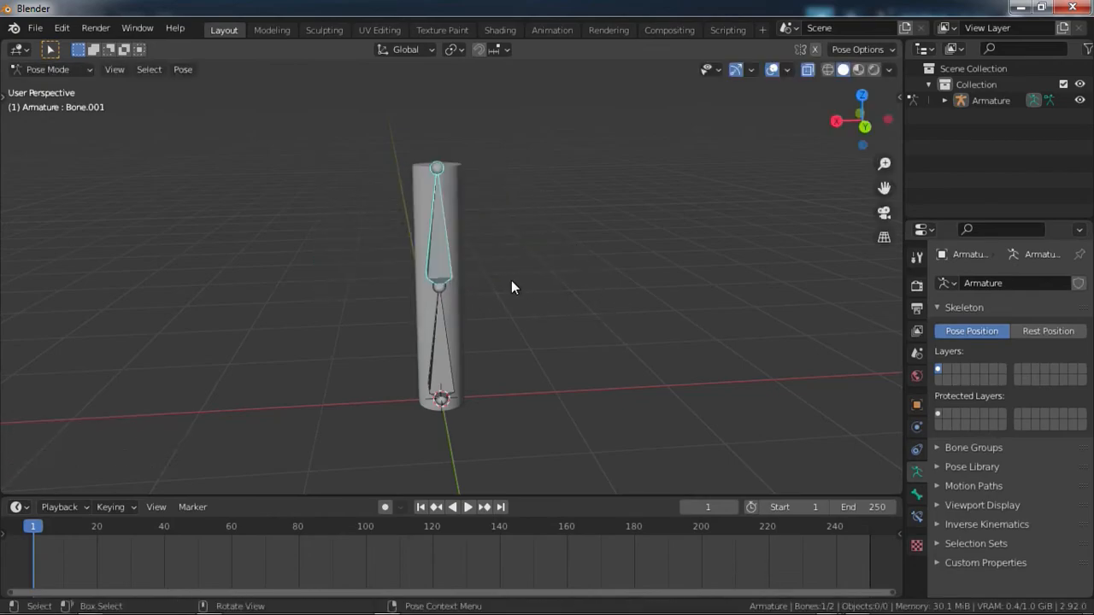
Step: Try moving the upper bone twice to bend the cylinder, cancelling each move
key(g)
right_click(449, 361)
middle_drag(484, 300, 685, 424)
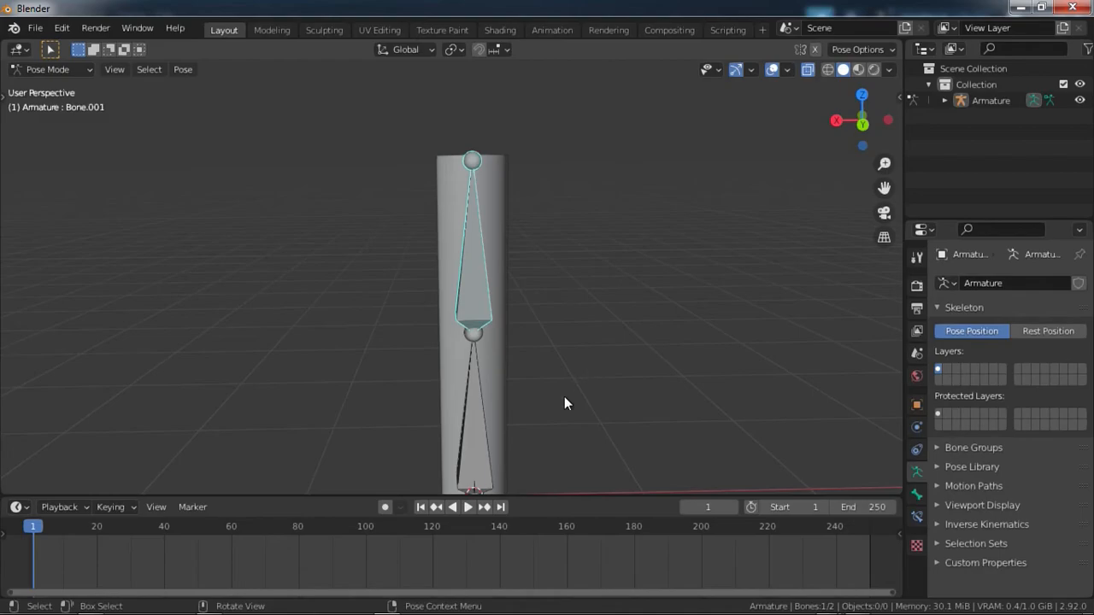
scroll(539, 380, down, 2)
key(g)
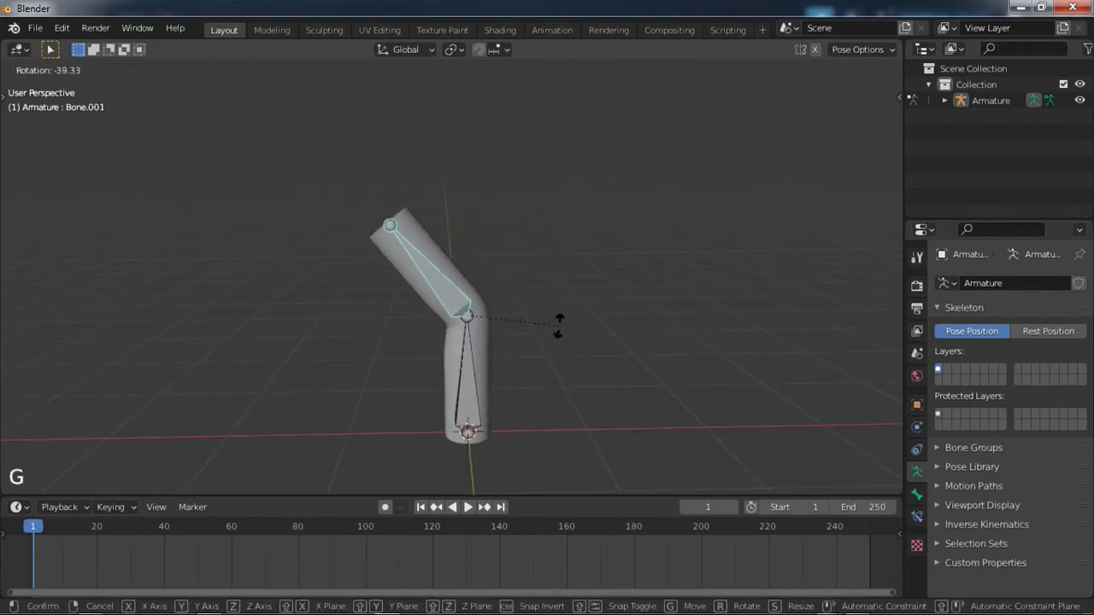
right_click(455, 342)
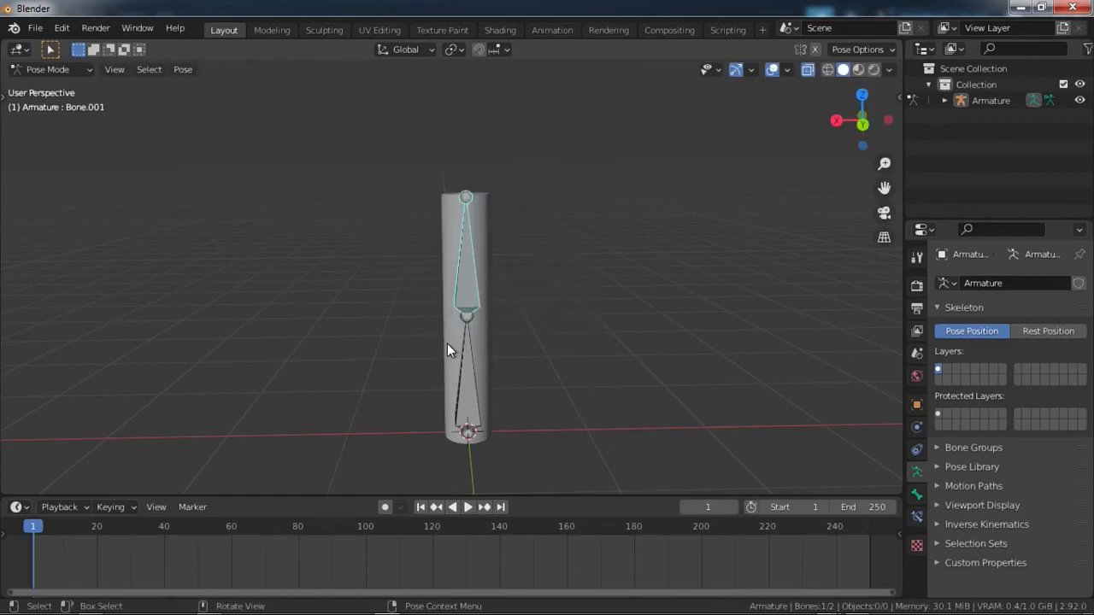